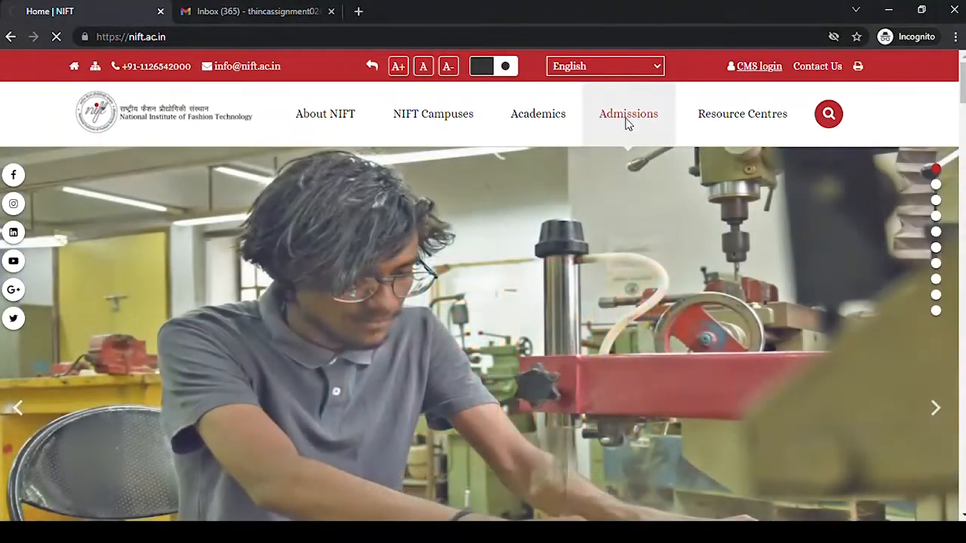
# Go to the NIFT Admissions page and scroll down to the Register for NIFT Entrance Examination section.
pyautogui.click(626, 123)
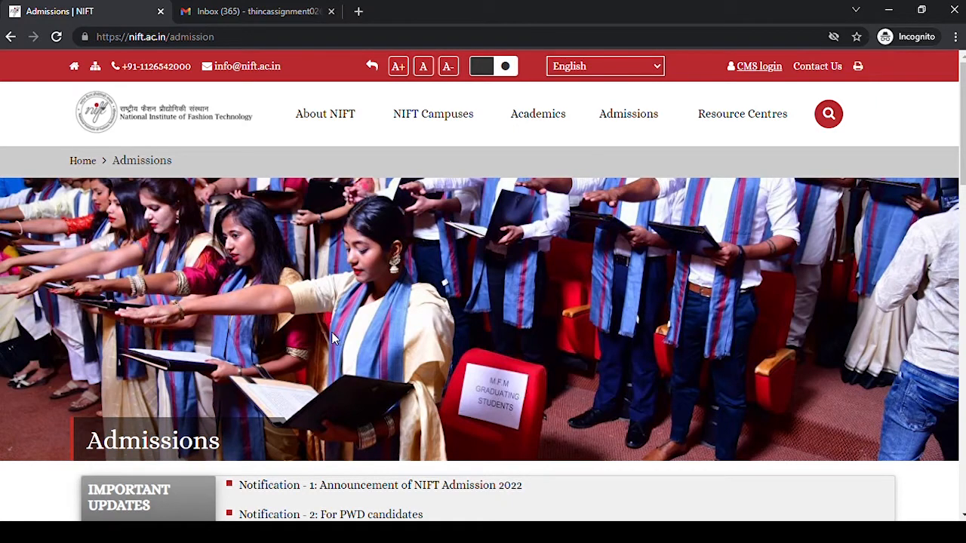
pyautogui.scroll(-1, 332, 332)
pyautogui.scroll(-1, 332, 330)
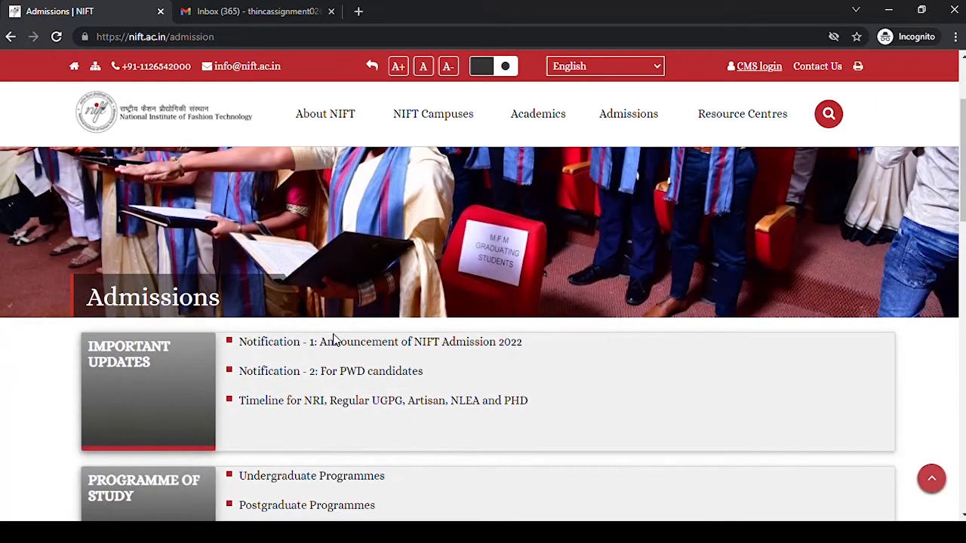
pyautogui.scroll(-2, 335, 339)
pyautogui.scroll(-2, 339, 341)
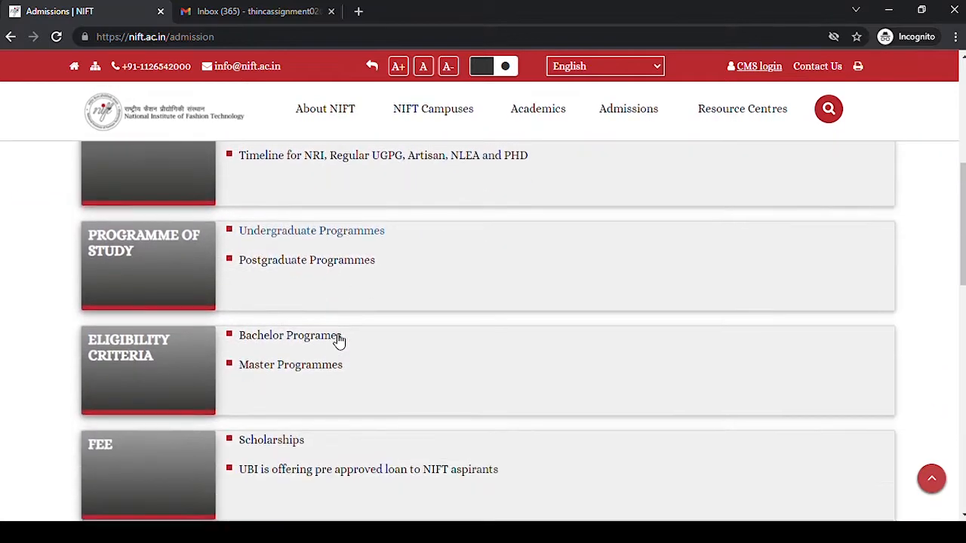
pyautogui.scroll(-1, 336, 341)
pyautogui.scroll(-1, 336, 340)
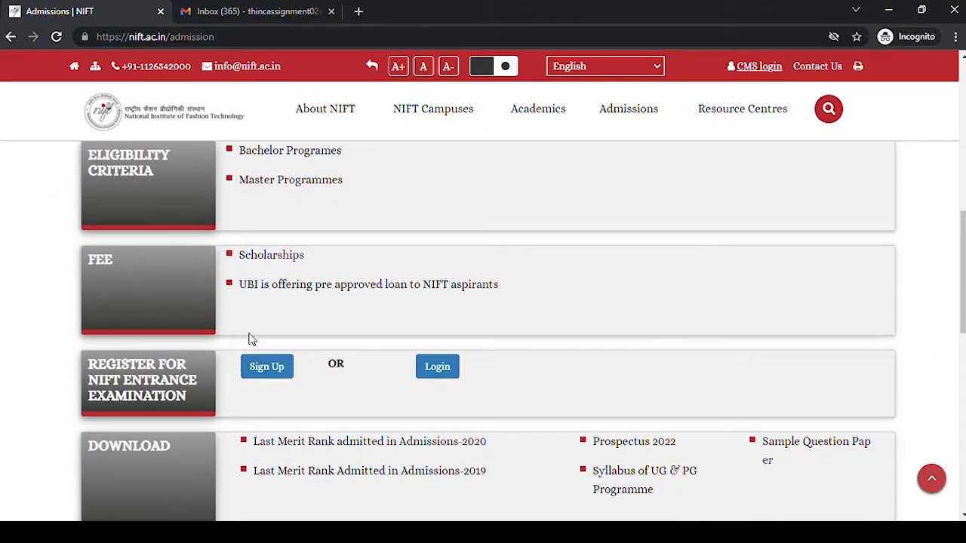
# Sign up, then open the Academic Session 2022-23 Regular UG/PG Courses application in a new tab.
pyautogui.click(266, 368)
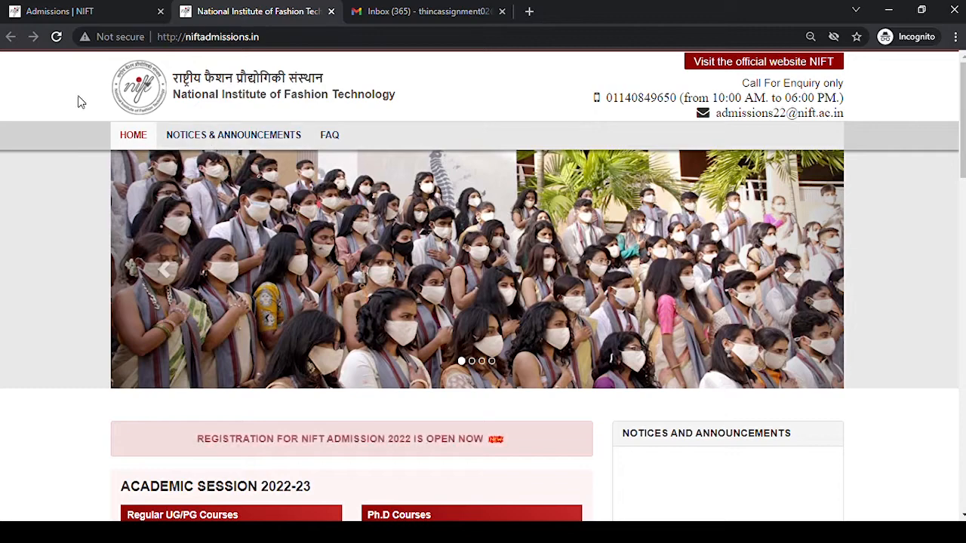
pyautogui.scroll(-2, 97, 381)
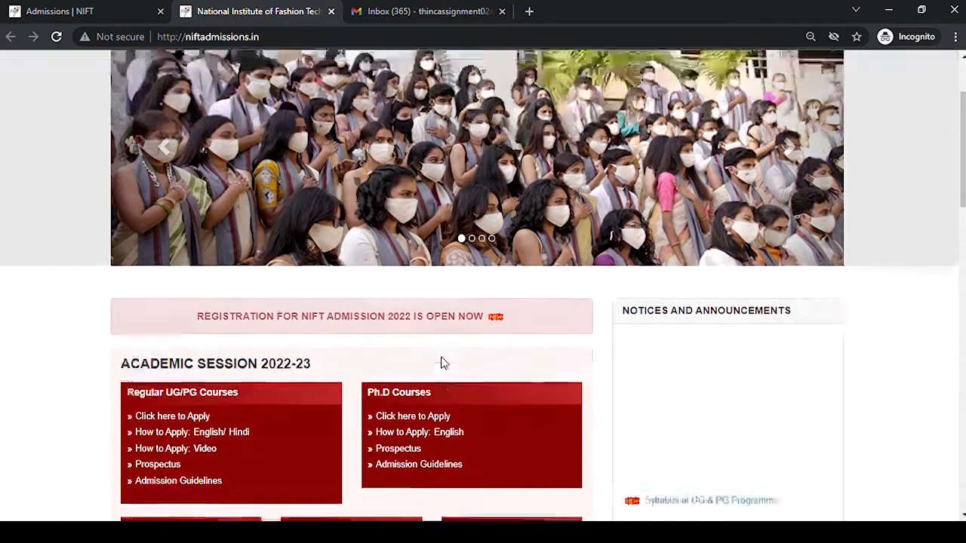
pyautogui.scroll(-2, 64, 317)
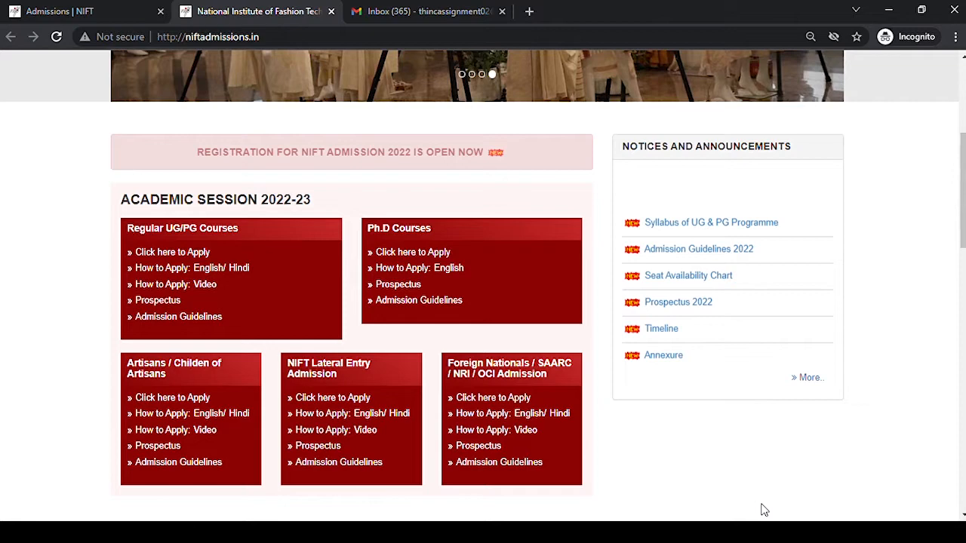
pyautogui.click(196, 257)
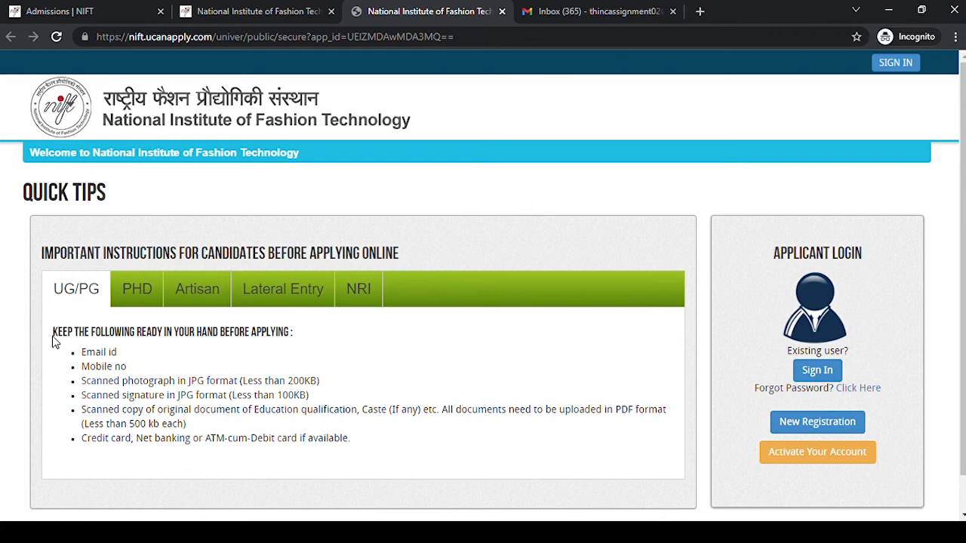
pyautogui.moveTo(53, 332); pyautogui.dragTo(298, 337)
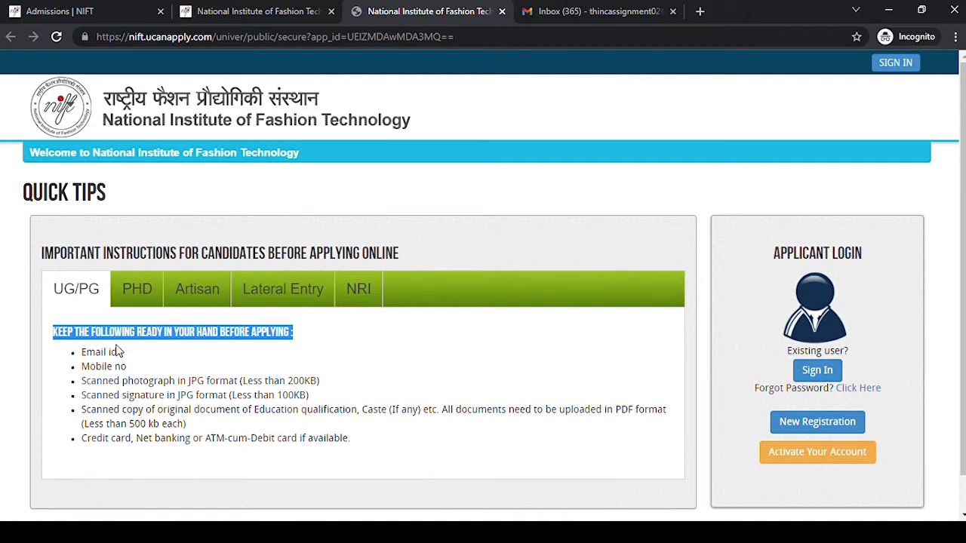
pyautogui.click(267, 349)
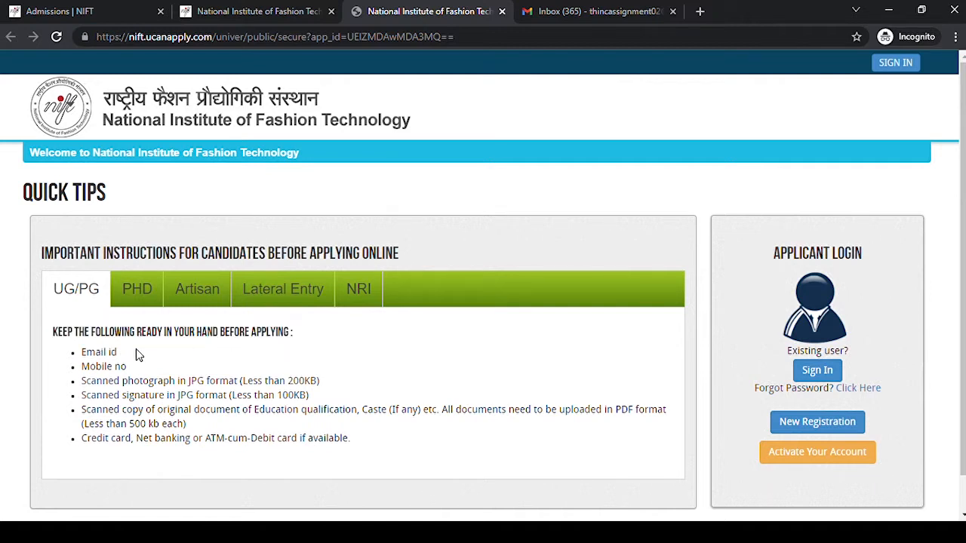
pyautogui.moveTo(78, 355); pyautogui.dragTo(123, 359)
pyautogui.click(81, 369)
pyautogui.moveTo(83, 370); pyautogui.dragTo(139, 367)
pyautogui.click(162, 361)
pyautogui.moveTo(81, 383); pyautogui.dragTo(245, 388)
pyautogui.click(314, 377)
pyautogui.moveTo(242, 383); pyautogui.dragTo(311, 385)
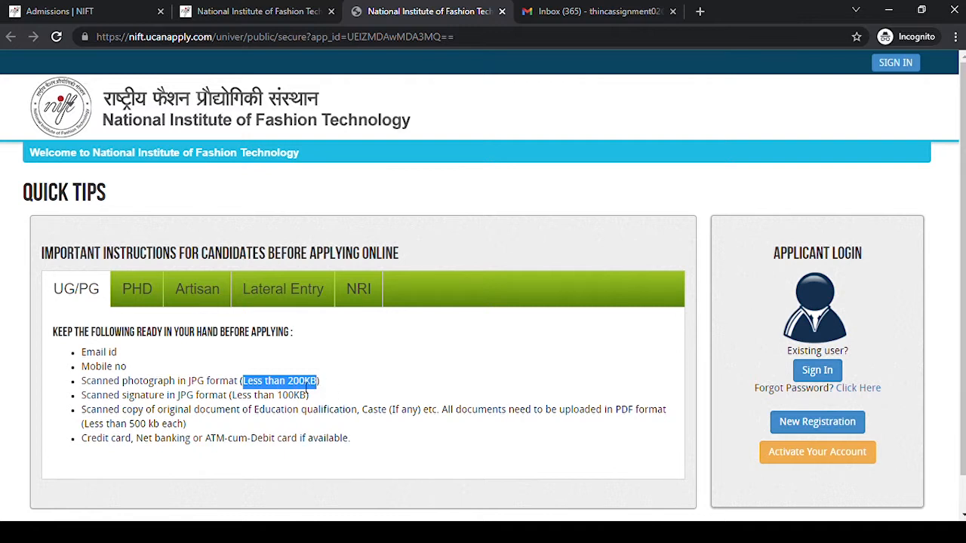
pyautogui.click(344, 388)
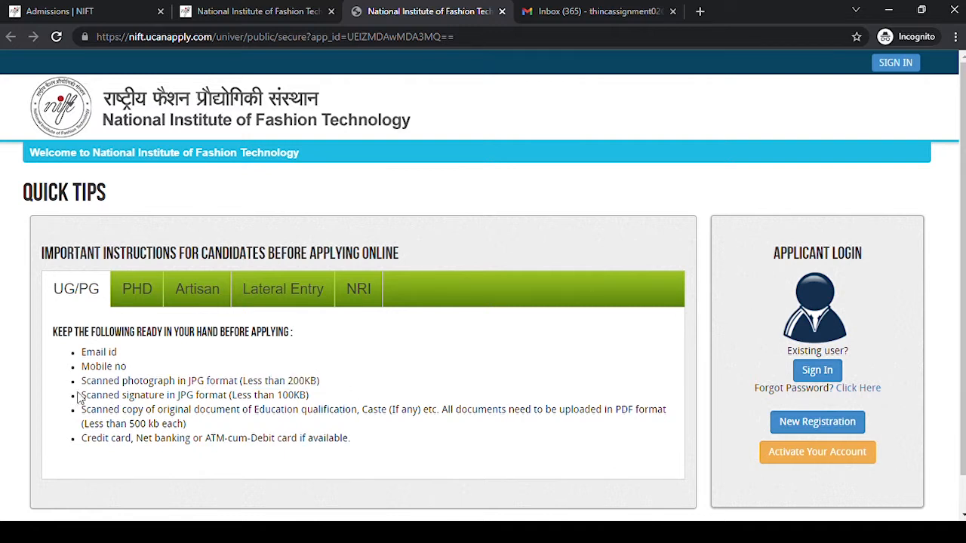
pyautogui.moveTo(81, 397)
pyautogui.mouseDown()
pyautogui.moveTo(217, 405)
pyautogui.moveTo(234, 395)
pyautogui.moveTo(310, 397)
pyautogui.mouseUp()
pyautogui.click(343, 398)
pyautogui.moveTo(82, 409); pyautogui.dragTo(445, 419)
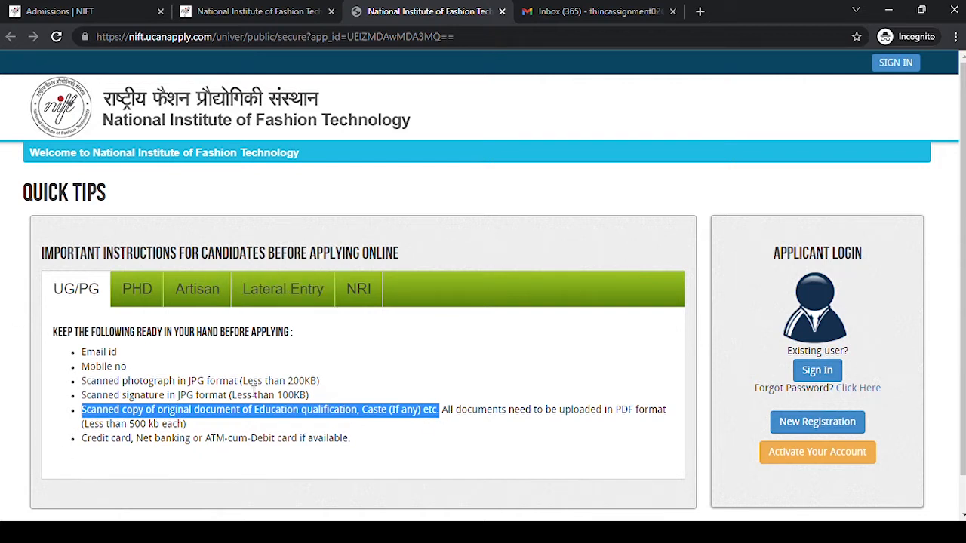
pyautogui.click(520, 444)
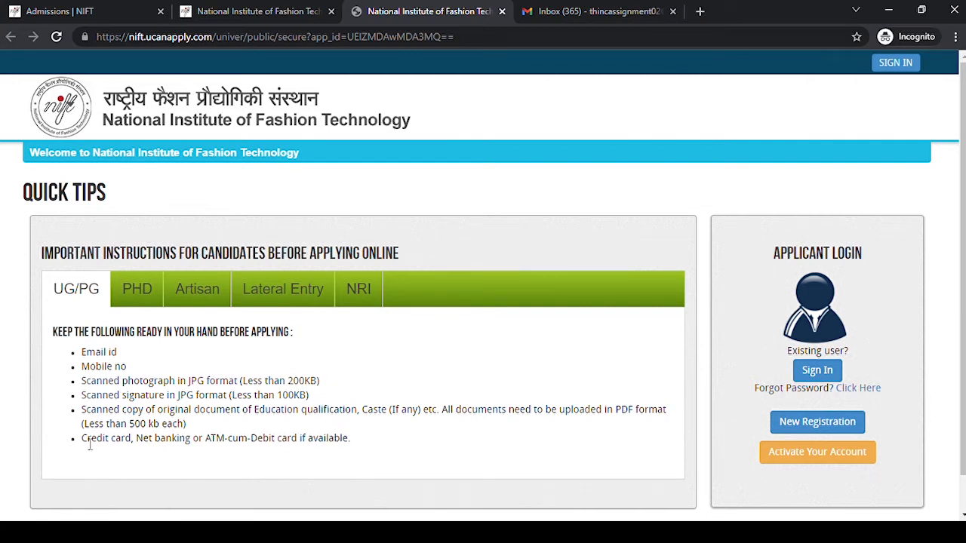
pyautogui.tripleClick(335, 437)
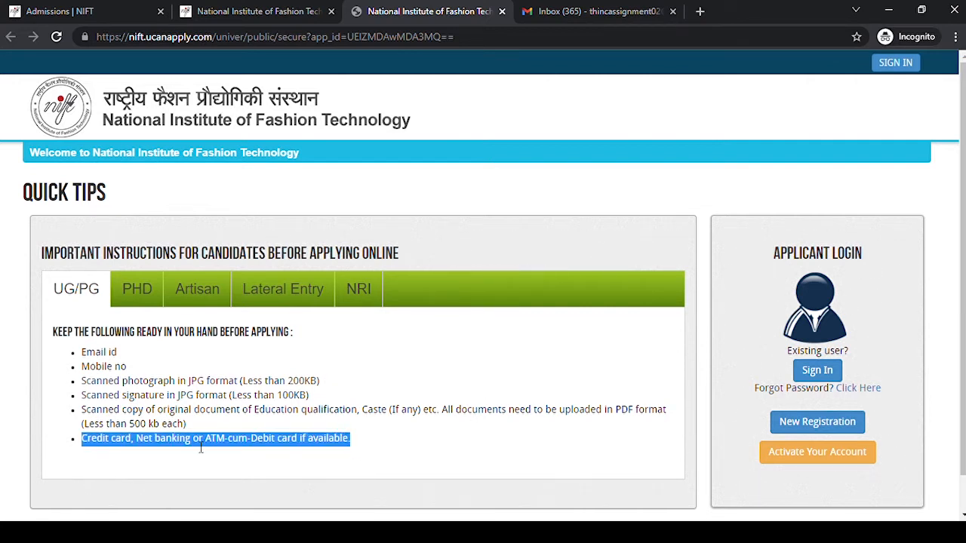
pyautogui.click(414, 436)
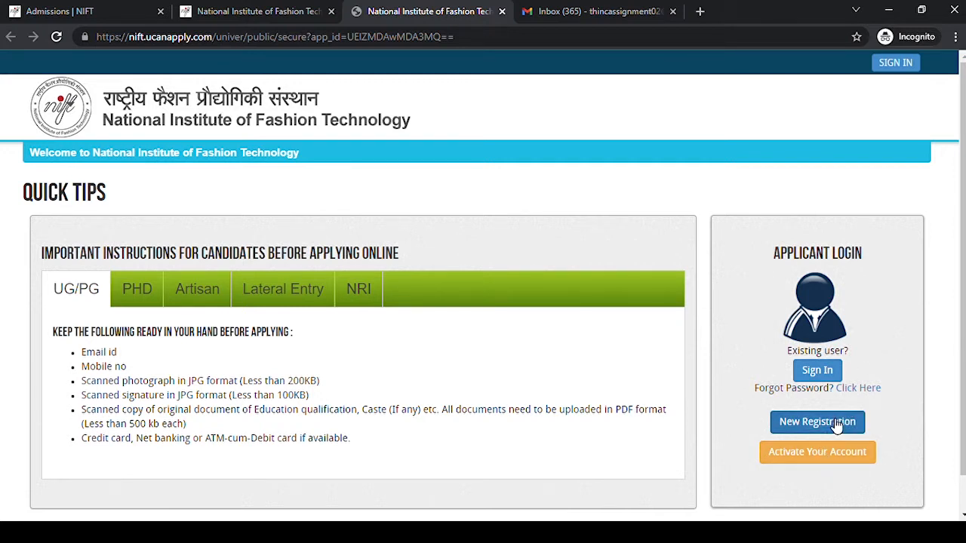
# Start a New Registration under Applicant Login and look over the empty form.
pyautogui.click(836, 427)
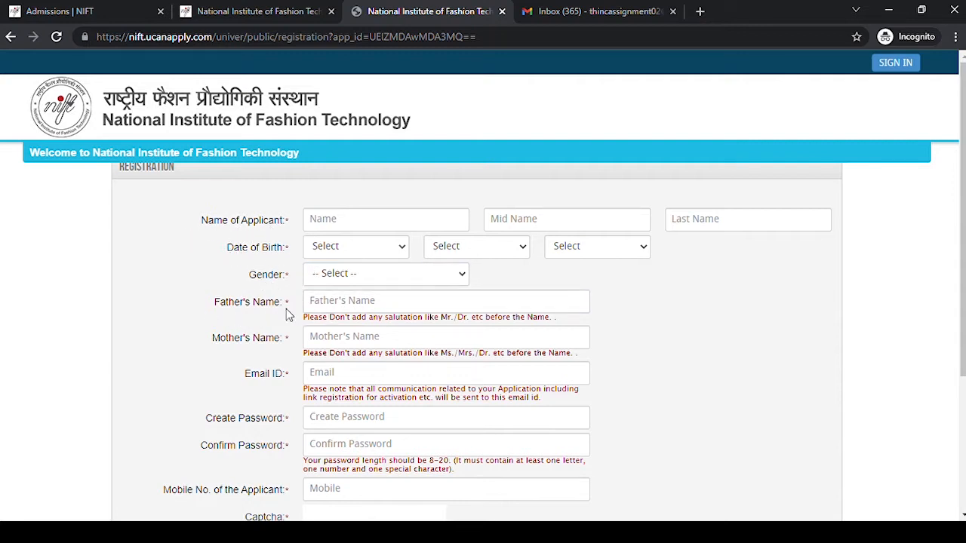
pyautogui.scroll(-3, 290, 355)
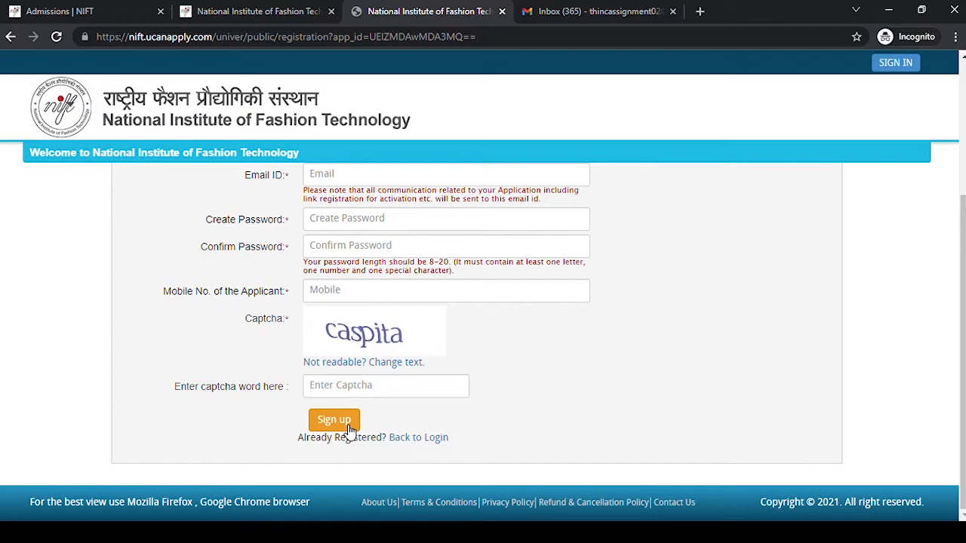
pyautogui.scroll(3, 355, 283)
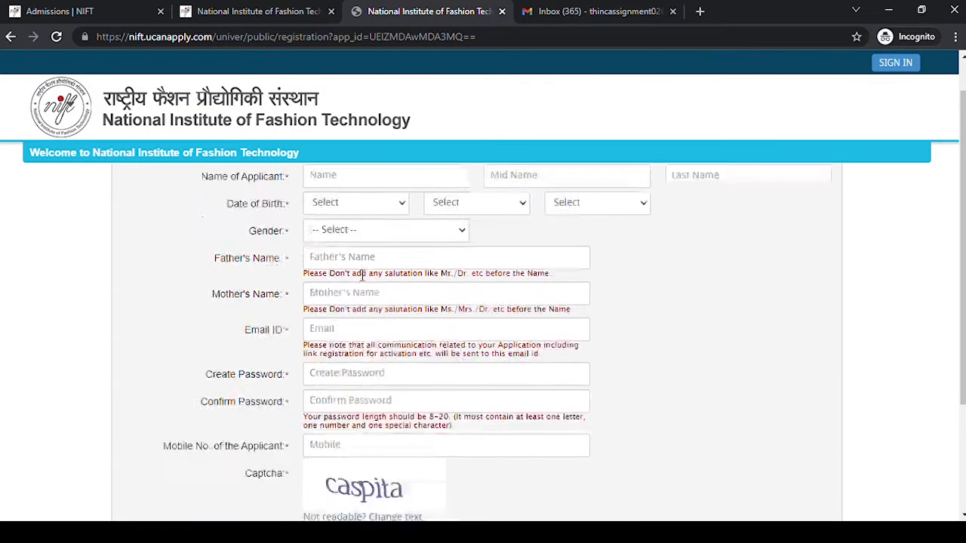
pyautogui.click(363, 225)
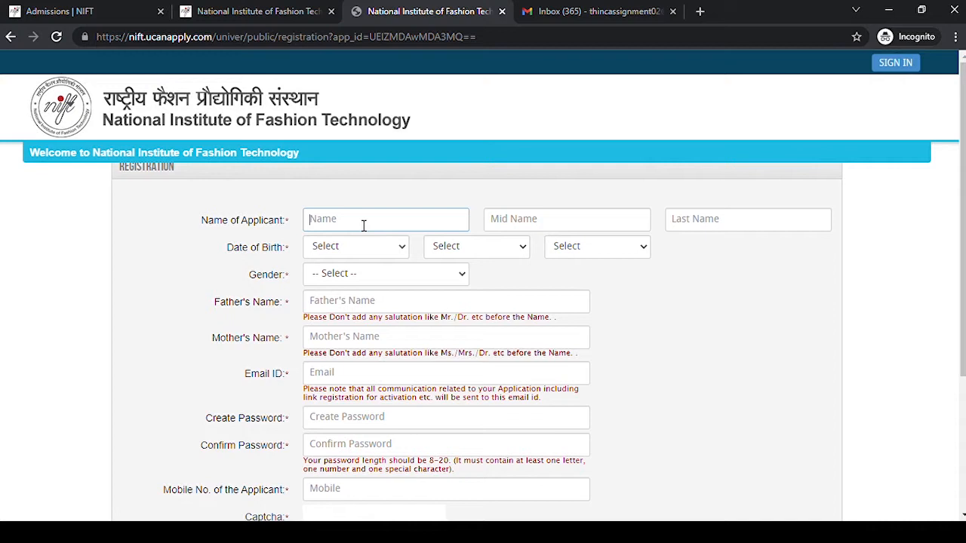
pyautogui.press('Tab')
pyautogui.press('Tab')
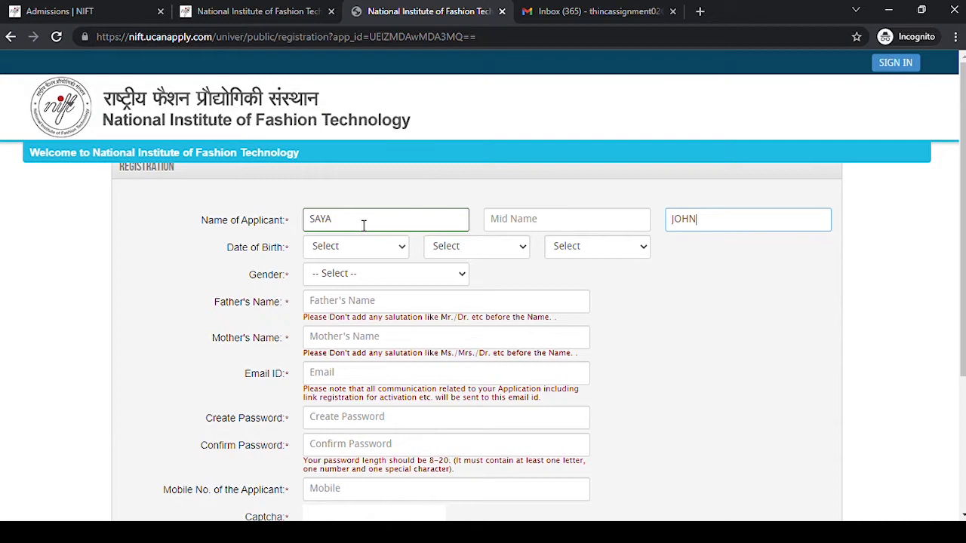
pyautogui.press('Tab')
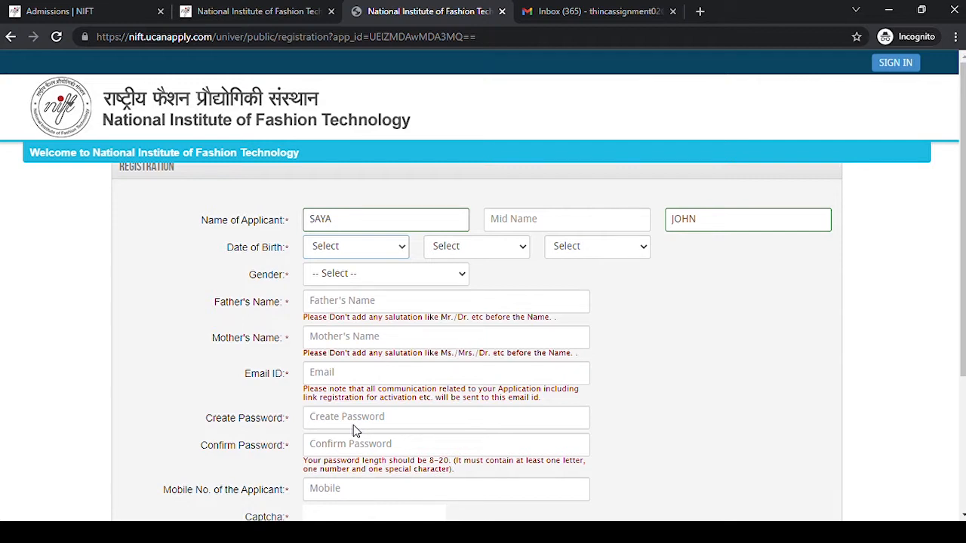
pyautogui.write('12')
pyautogui.press('Tab')
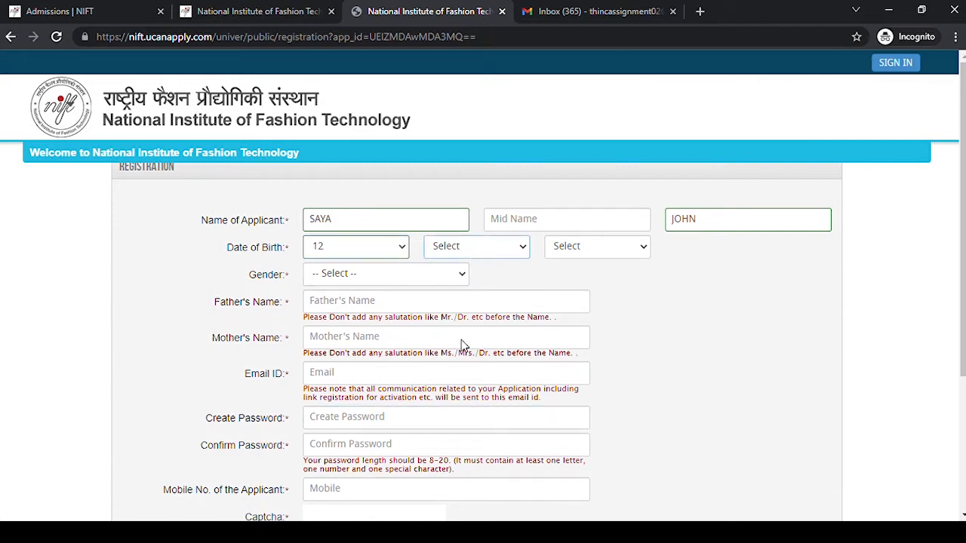
pyautogui.write('july')
pyautogui.press('Tab')
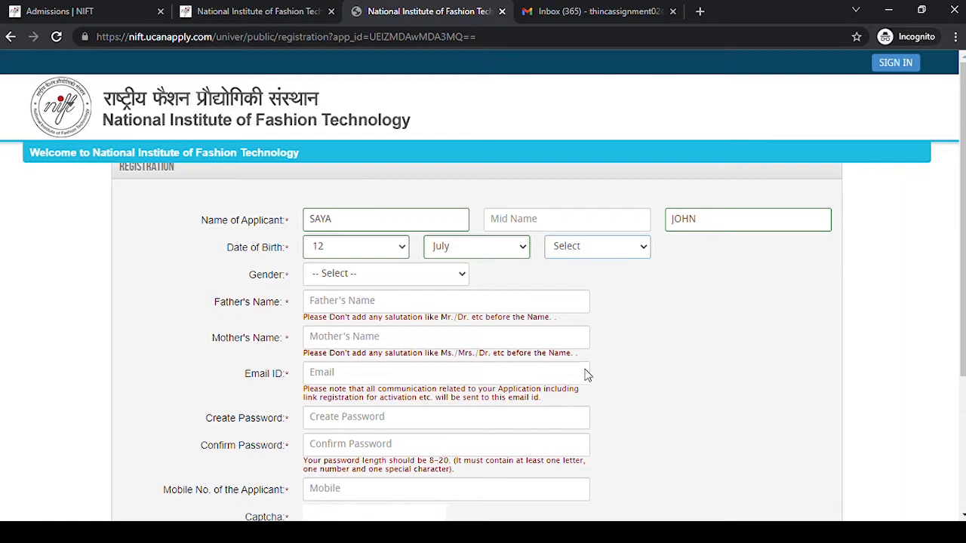
pyautogui.write('1998')
# Set gender to FEMALE and fill in the father's and mother's names.
pyautogui.click(426, 275)
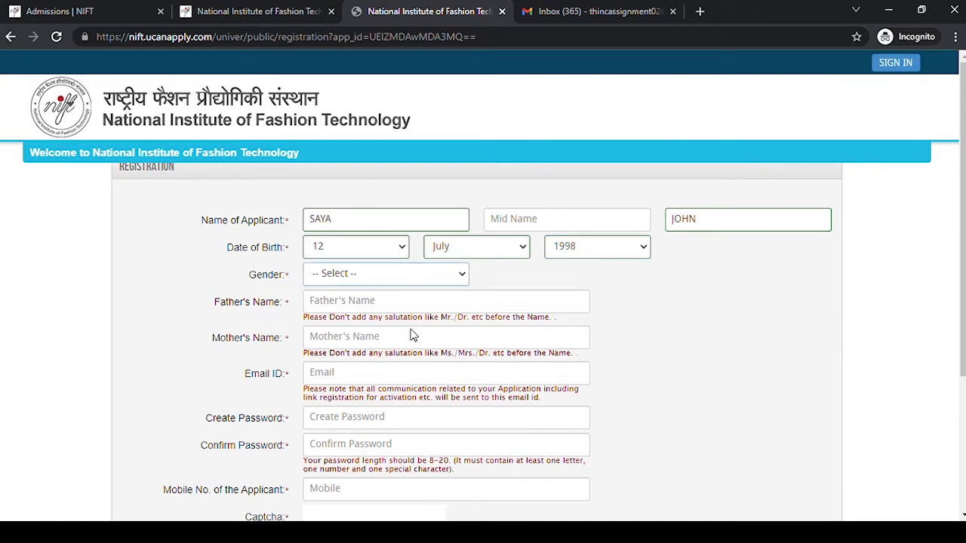
pyautogui.press('f')
pyautogui.press('Tab')
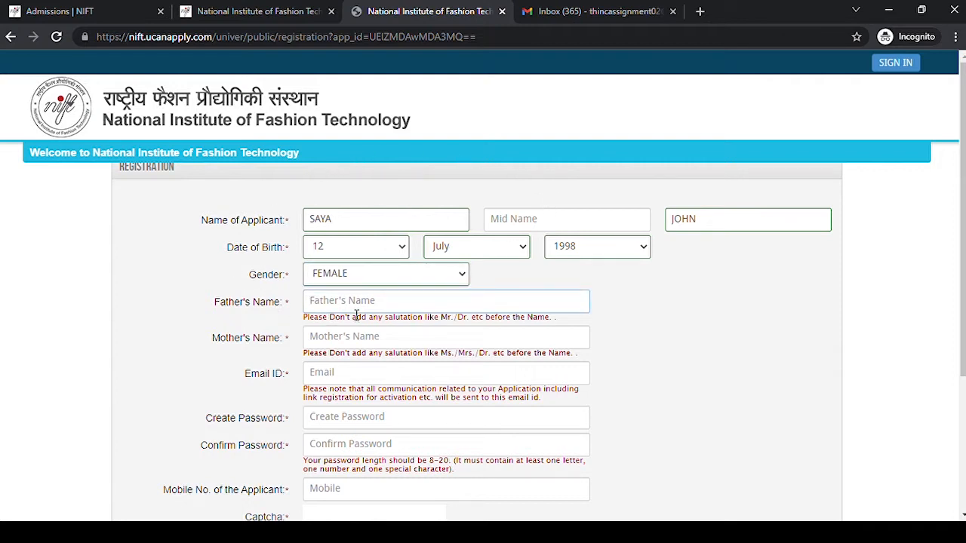
pyautogui.press('Tab')
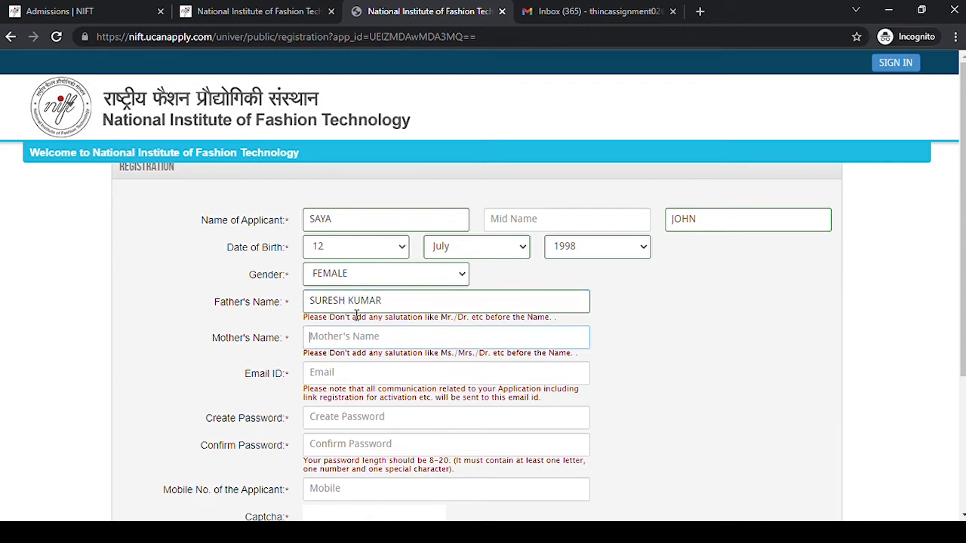
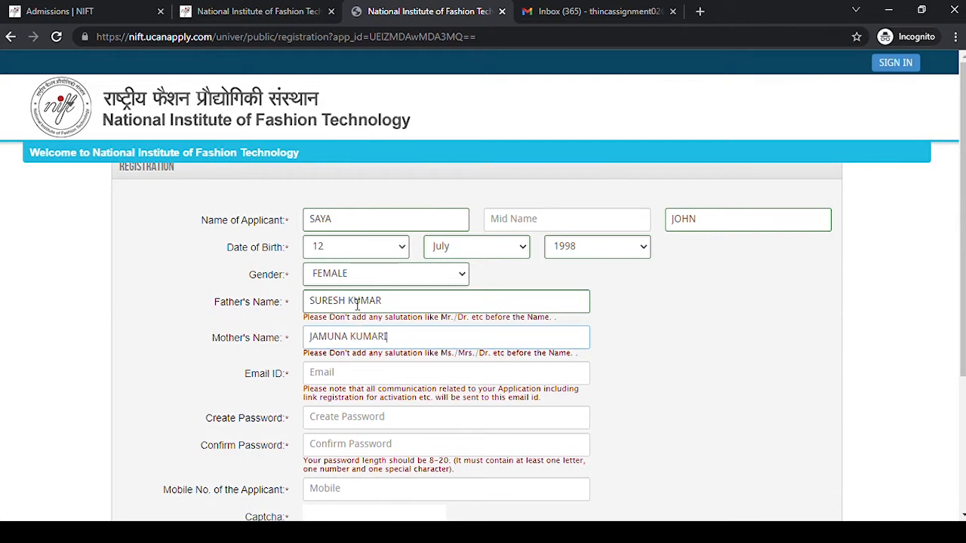
pyautogui.click(355, 381)
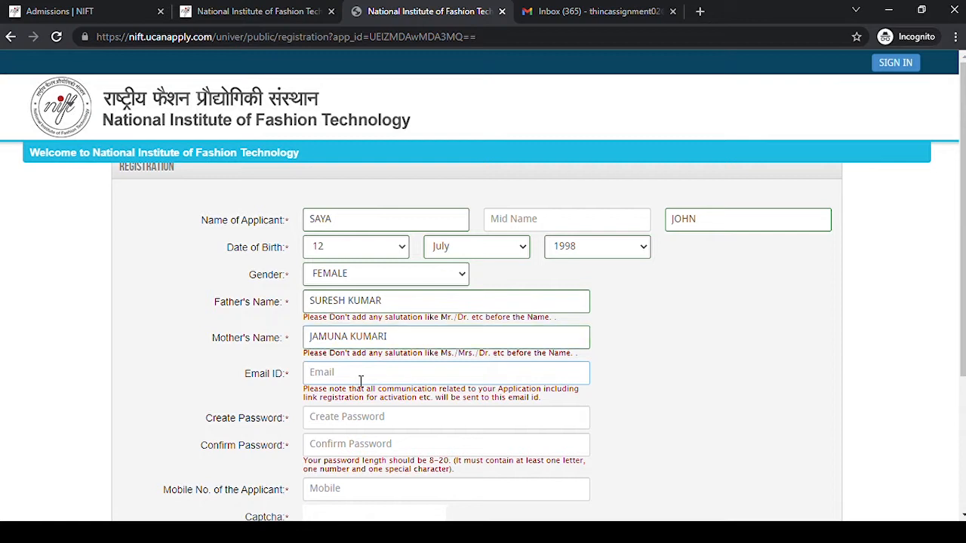
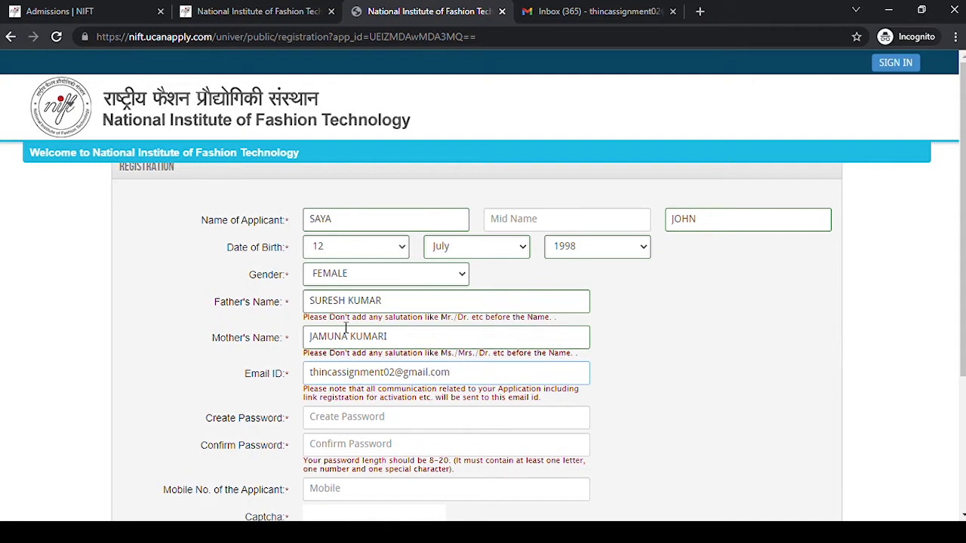
# Enter the applicant's e-mail address and the account password in both password fields.
pyautogui.click(438, 422)
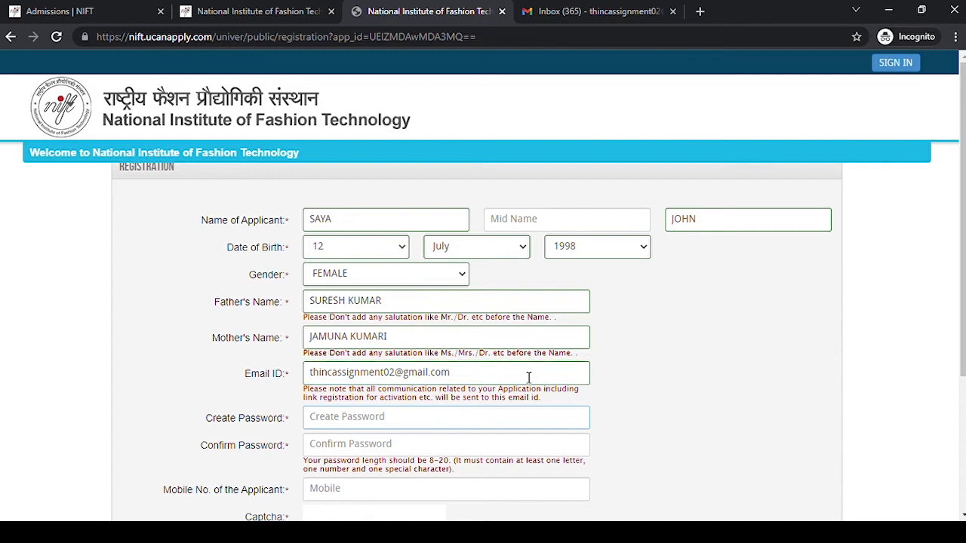
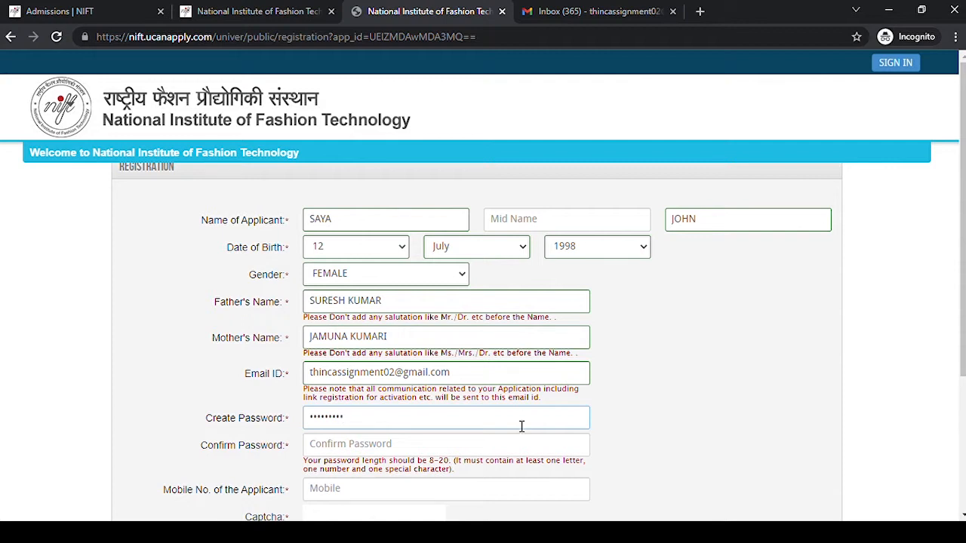
pyautogui.click(543, 443)
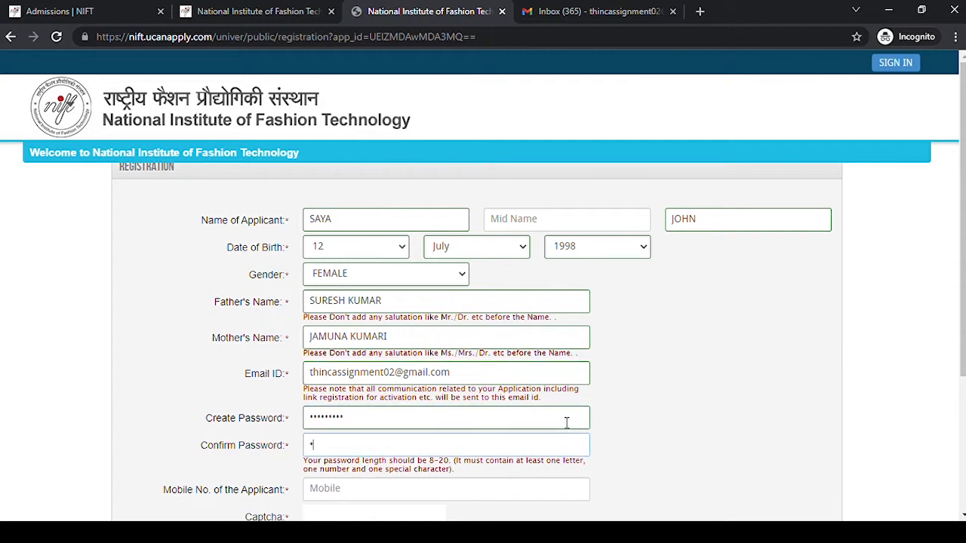
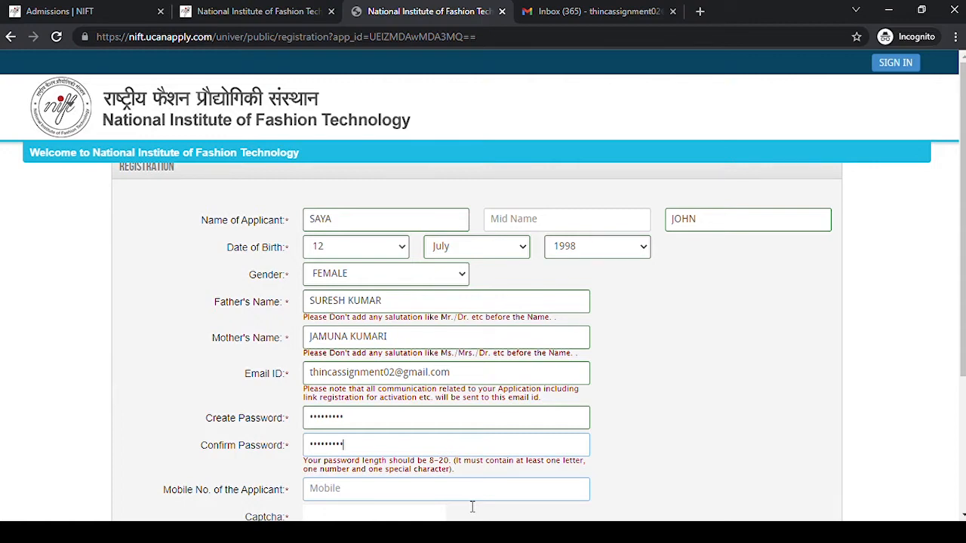
# Enter the mobile number and the captcha word, then sign up for review.
pyautogui.click(457, 472)
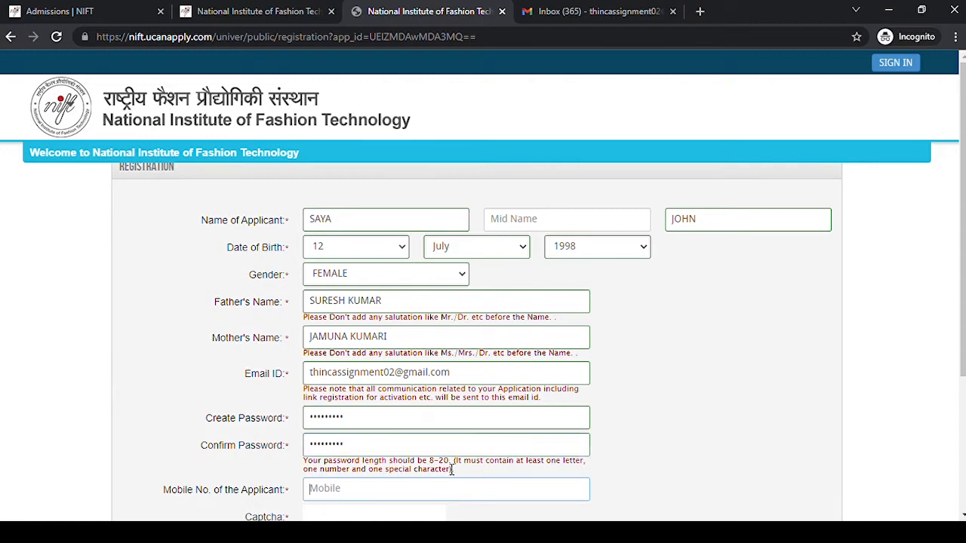
pyautogui.scroll(-2, 425, 458)
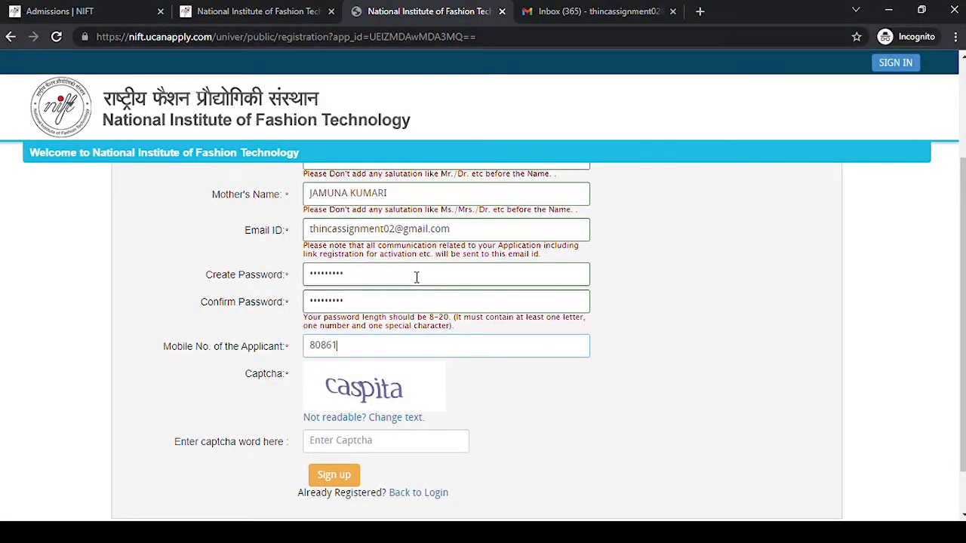
pyautogui.click(409, 447)
pyautogui.write('caspi')
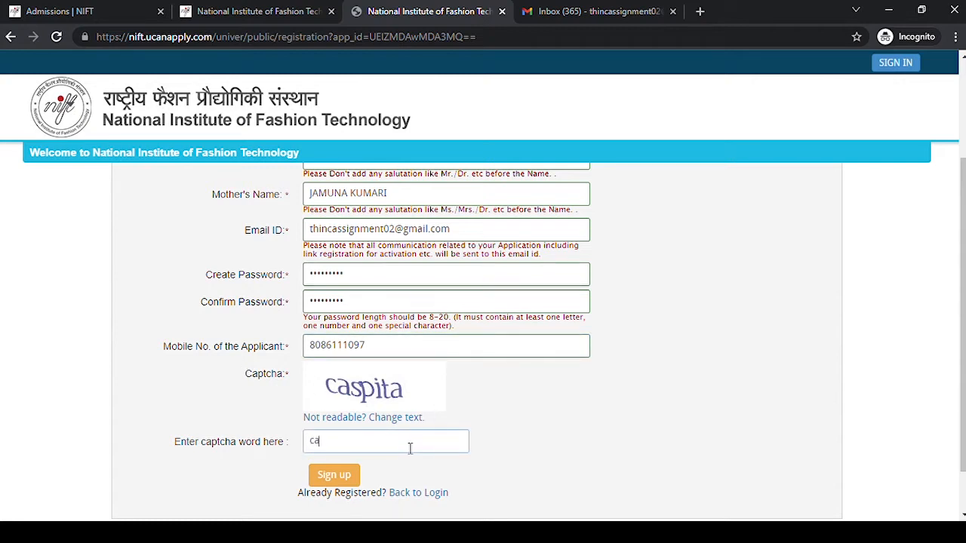
pyautogui.write('ta')
pyautogui.click(352, 480)
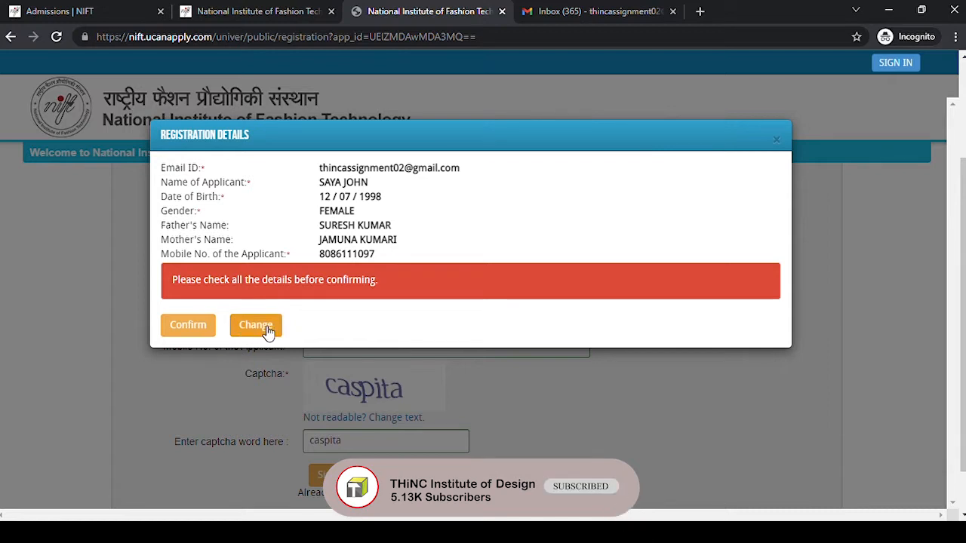
# Confirm the details shown in the Registration Details dialog.
pyautogui.click(198, 330)
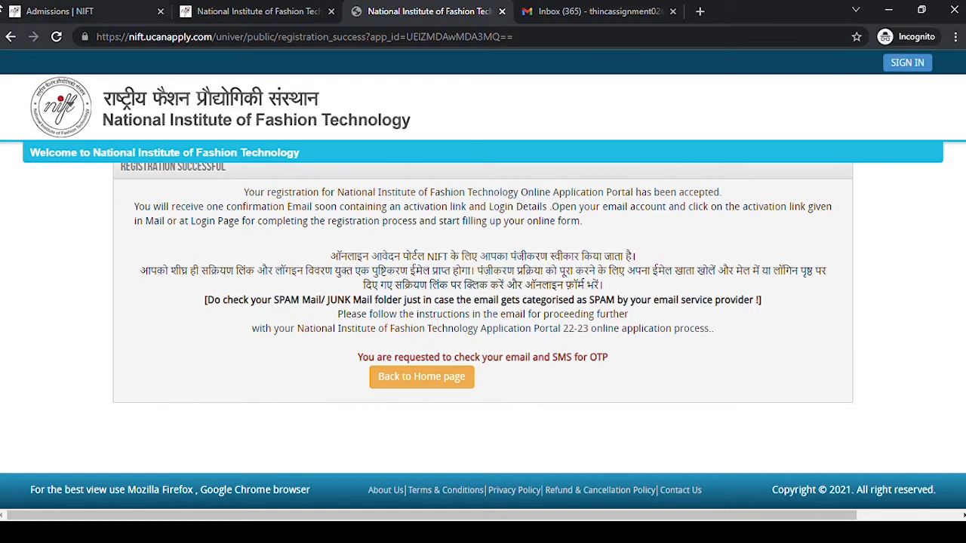
# Switch to the Gmail inbox tab and reload it to fetch the NIFT email.
pyautogui.click(607, 11)
pyautogui.click(61, 35)
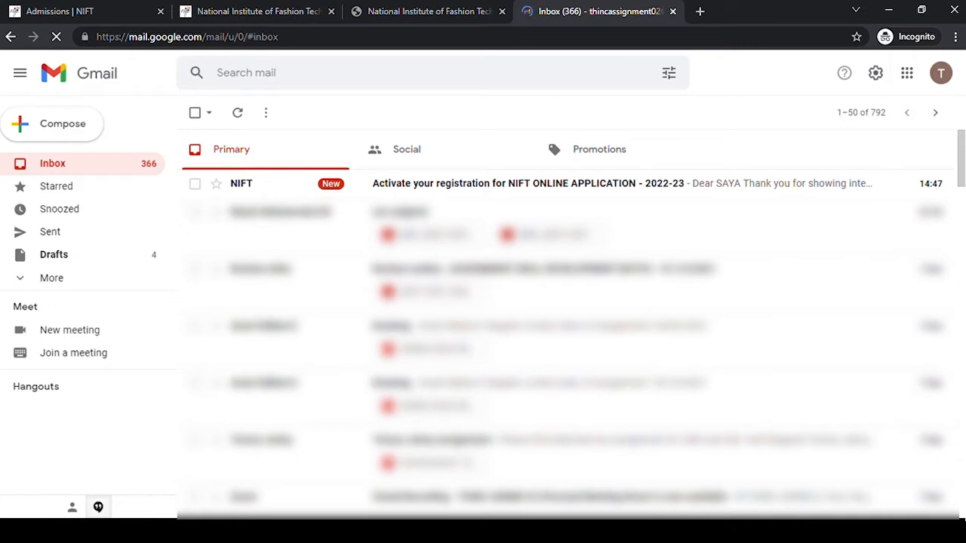
# Open the NIFT 'Activate your registration' email and find its activation code and link.
pyautogui.click(558, 184)
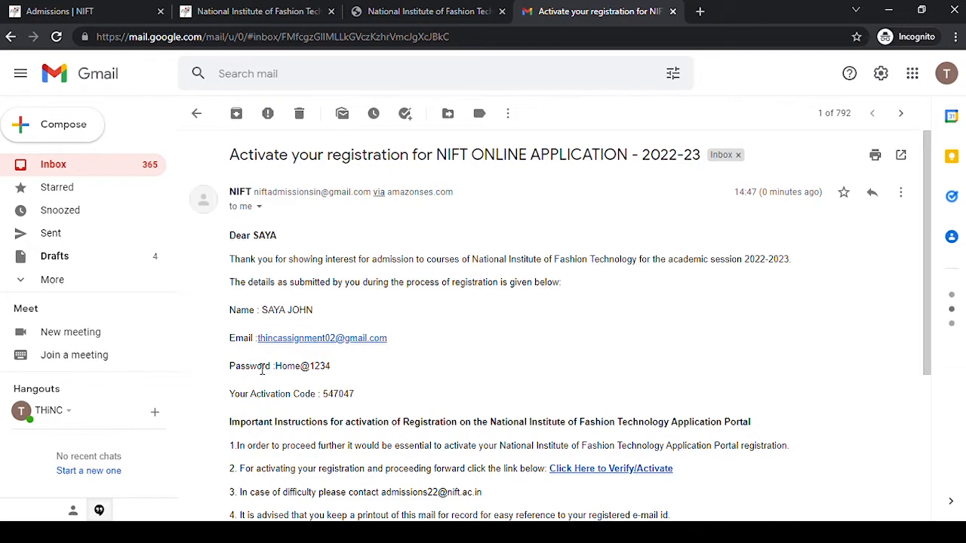
pyautogui.scroll(-1, 271, 373)
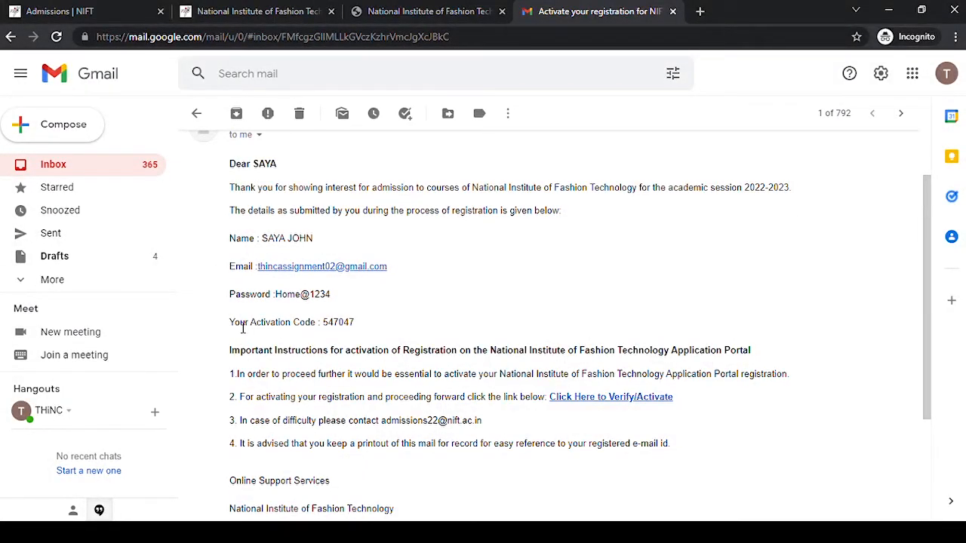
pyautogui.moveTo(326, 324); pyautogui.dragTo(405, 325)
pyautogui.click(406, 324)
# Activate the account through the email's Verify/Activate link, then continue to Login.
pyautogui.click(623, 398)
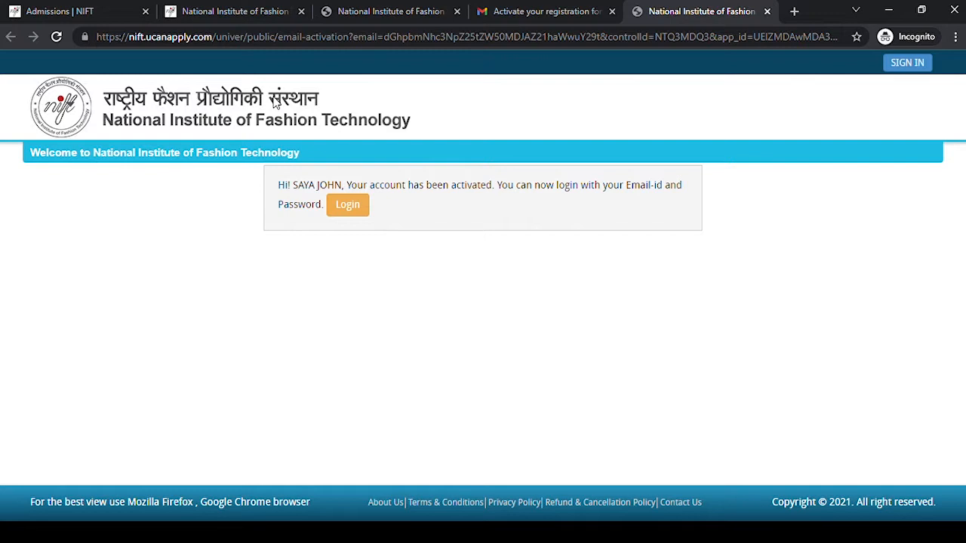
pyautogui.click(363, 210)
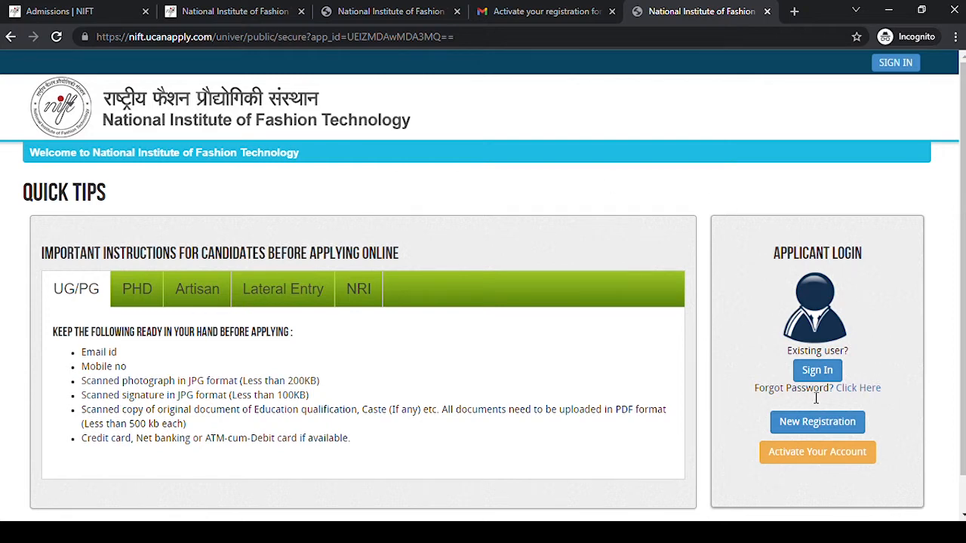
# Sign in to the applicant portal with the registered e-mail and password.
pyautogui.click(816, 369)
pyautogui.click(445, 203)
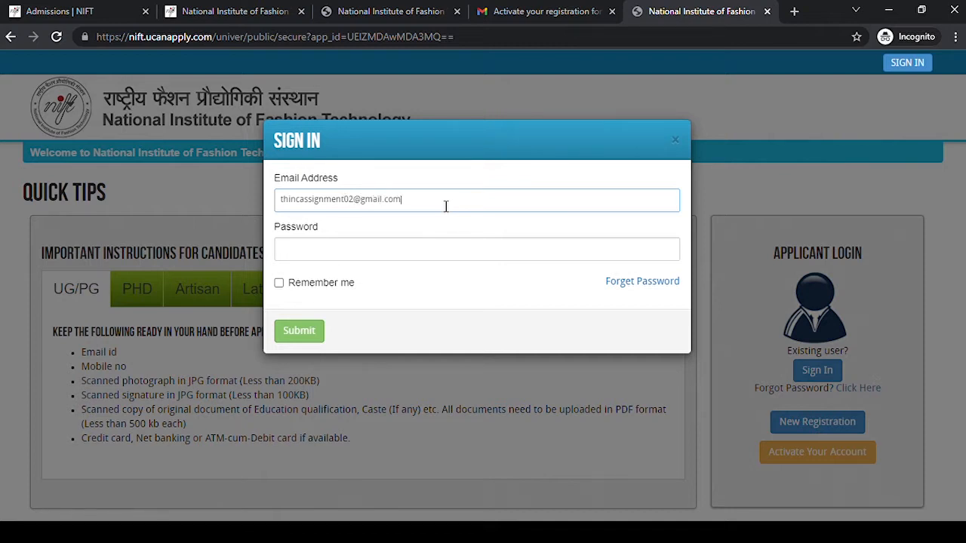
pyautogui.click(374, 255)
pyautogui.write('••••••••')
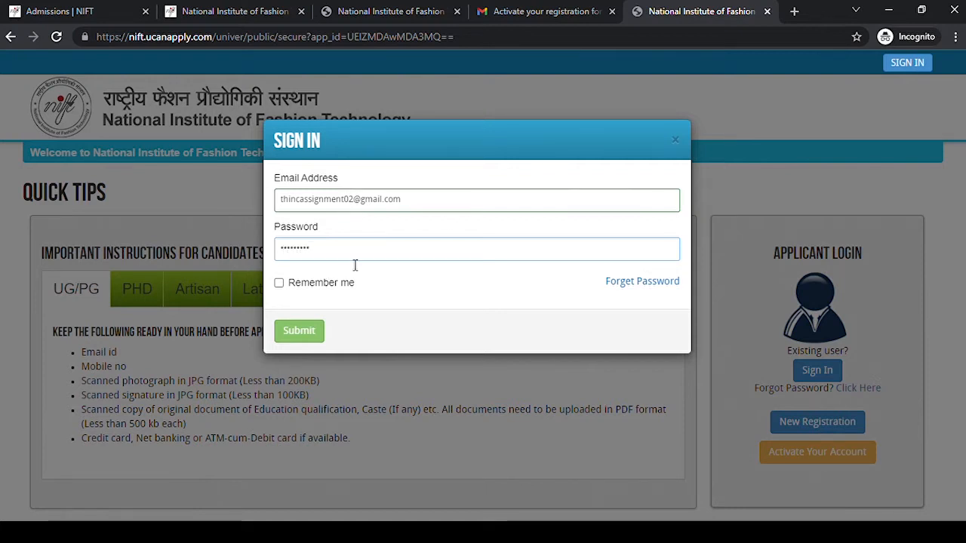
pyautogui.click(298, 332)
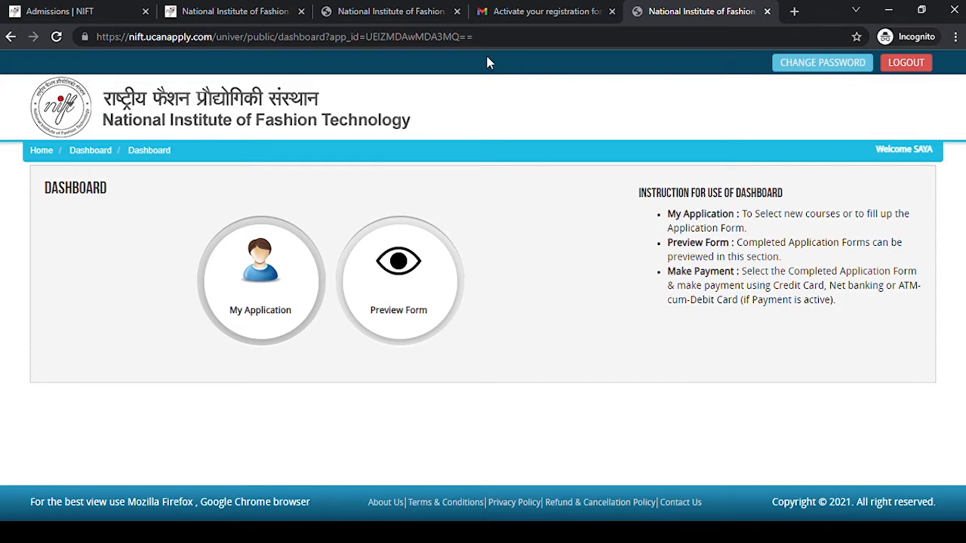
# On My Application, choose Regular UG / PG Degree and Bachelor of Design, then bring up its eligibility details.
pyautogui.click(286, 294)
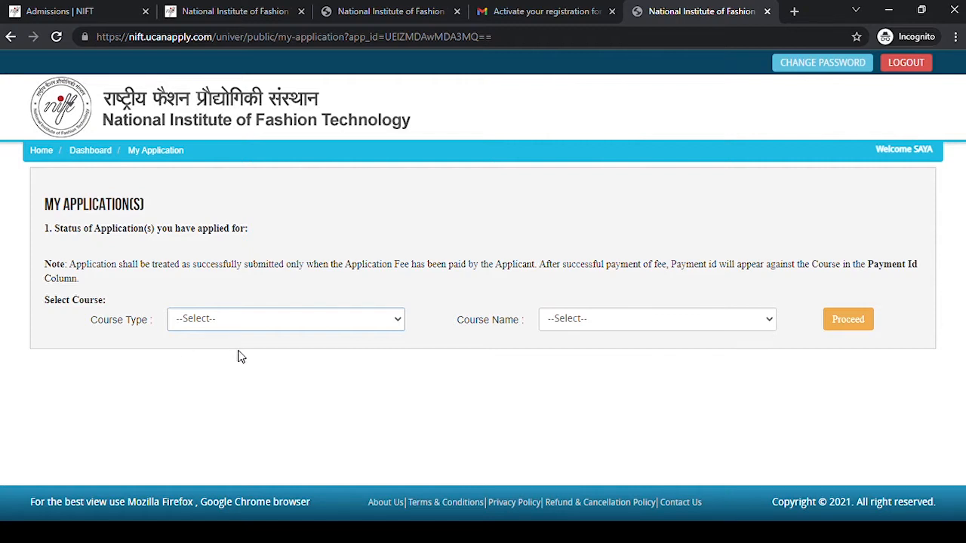
pyautogui.click(285, 319)
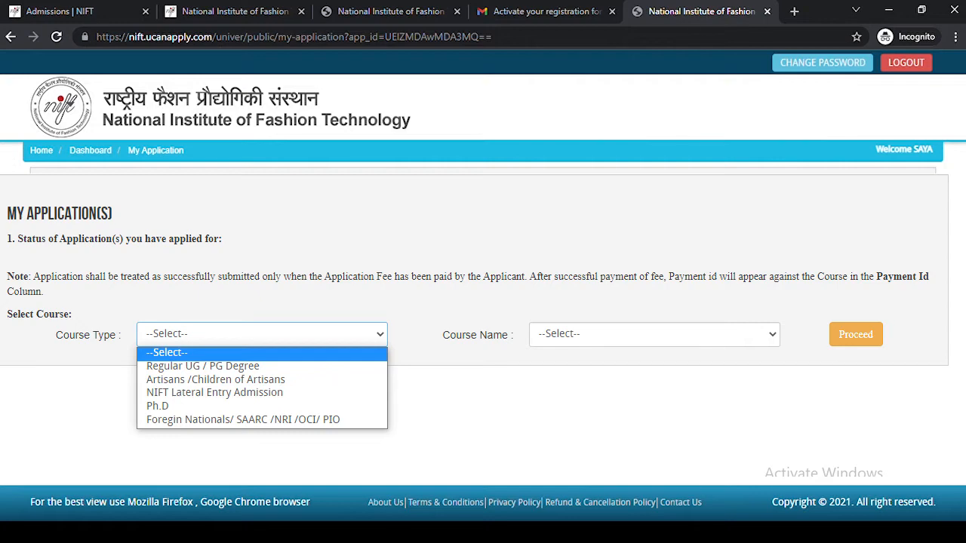
pyautogui.click(202, 365)
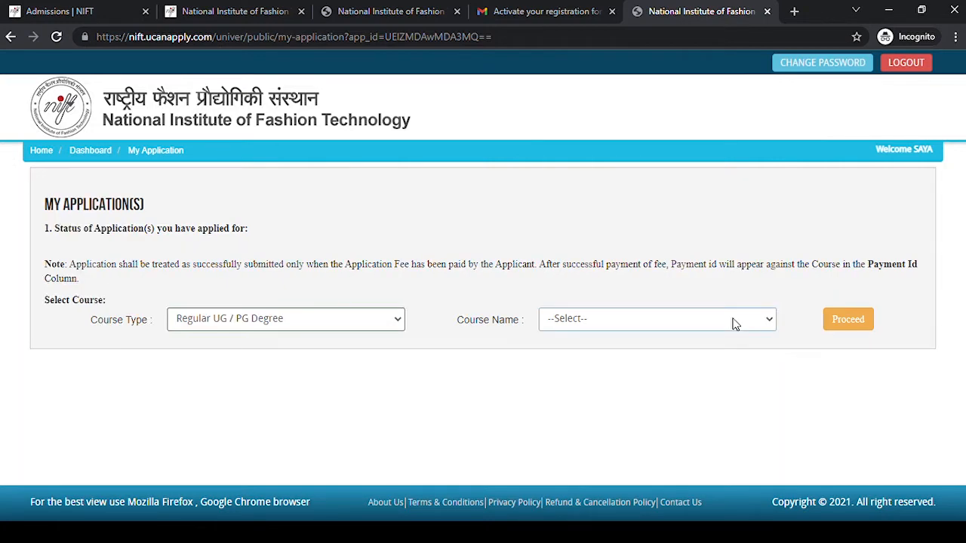
pyautogui.click(735, 323)
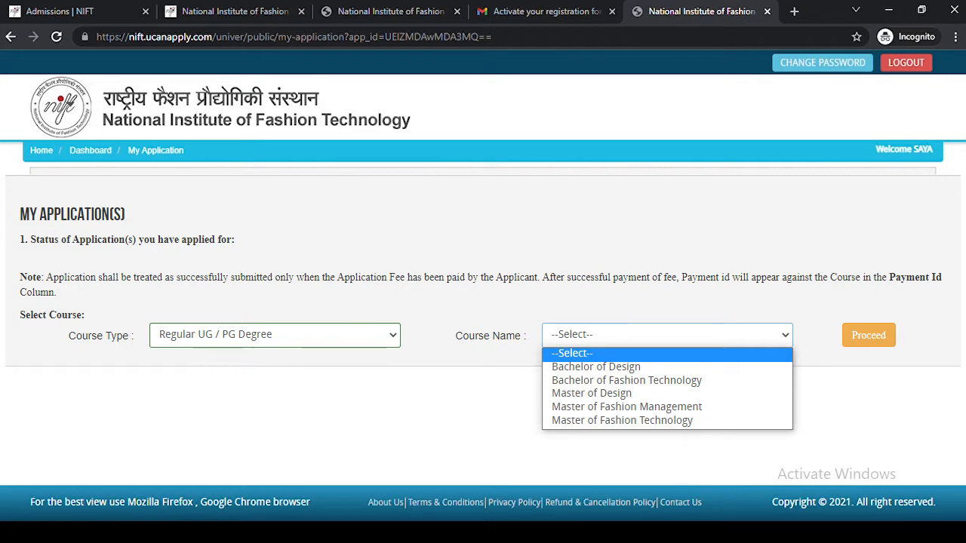
pyautogui.click(712, 366)
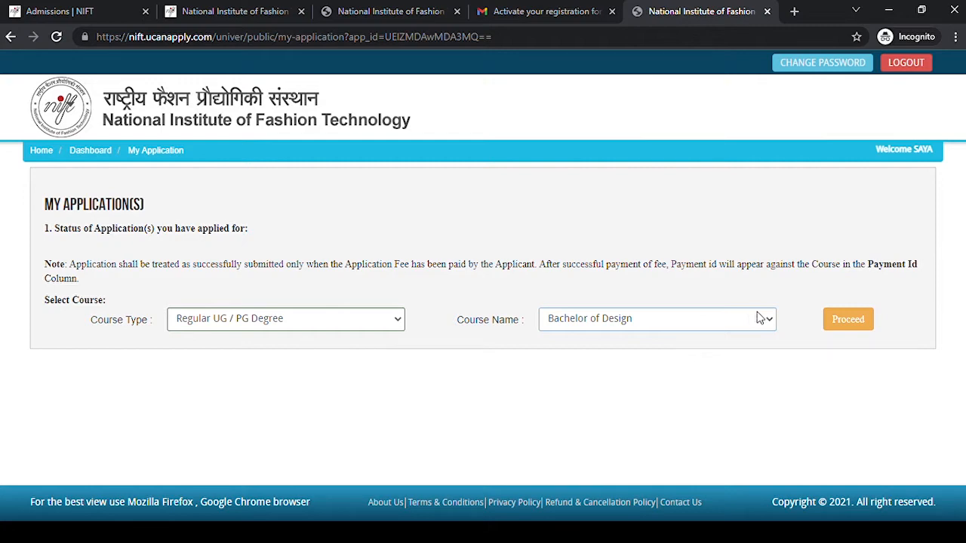
pyautogui.click(836, 320)
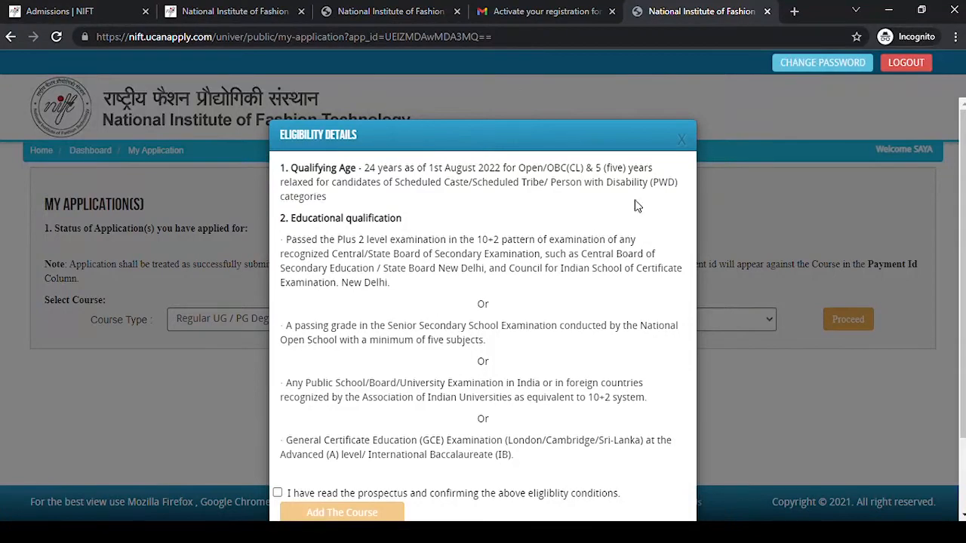
# Read the Bachelor of Design eligibility conditions and tick the 'I have read the prospectus' checkbox.
pyautogui.scroll(-1, 380, 196)
pyautogui.scroll(1, 366, 241)
pyautogui.scroll(-1, 497, 211)
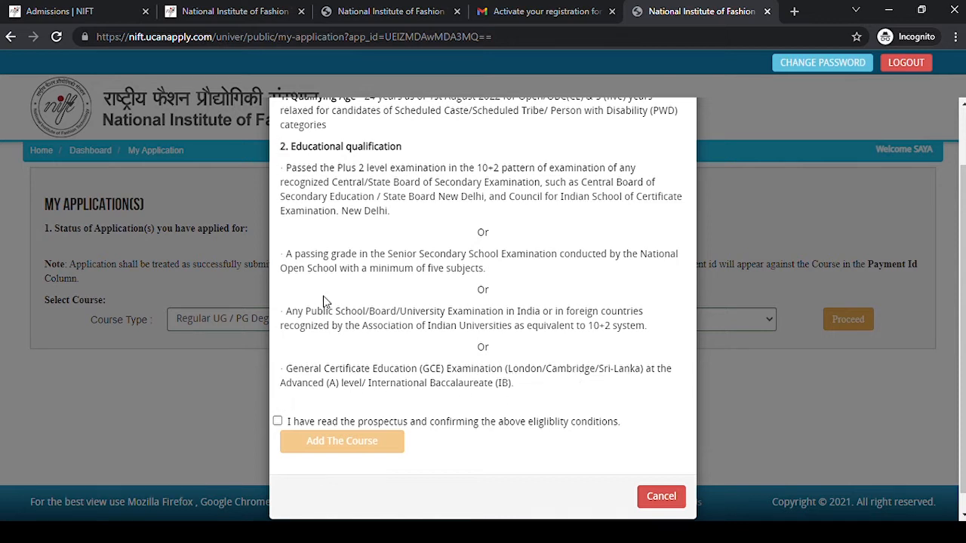
pyautogui.moveTo(294, 172); pyautogui.dragTo(598, 403)
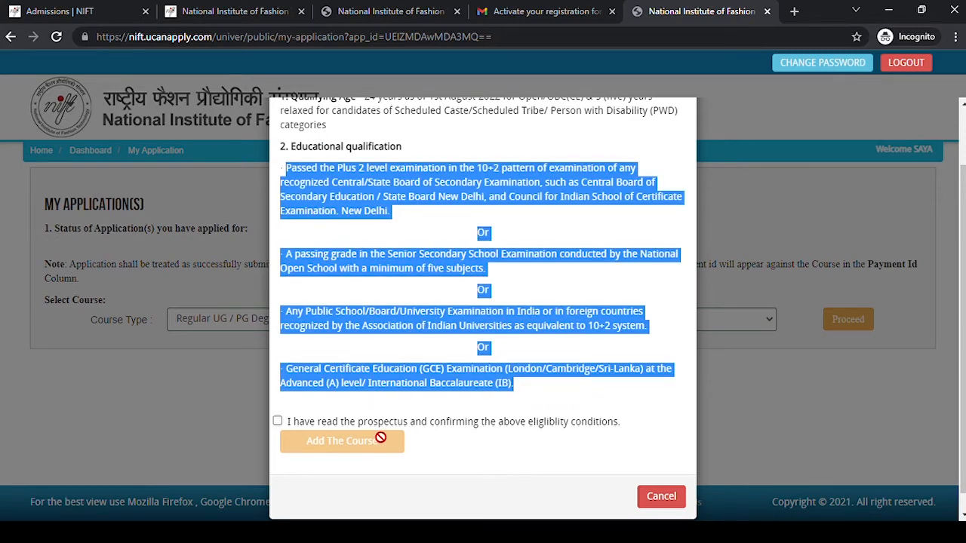
pyautogui.click(393, 403)
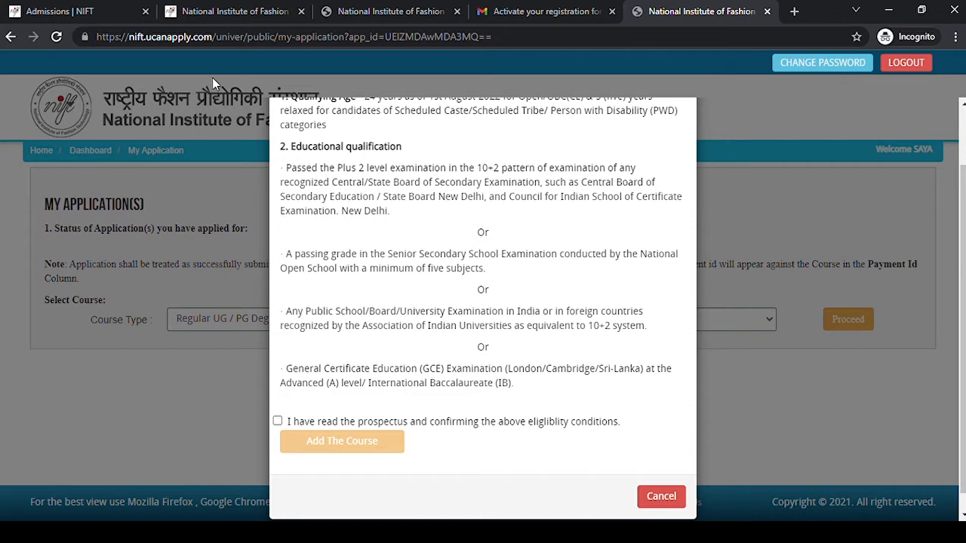
pyautogui.click(277, 421)
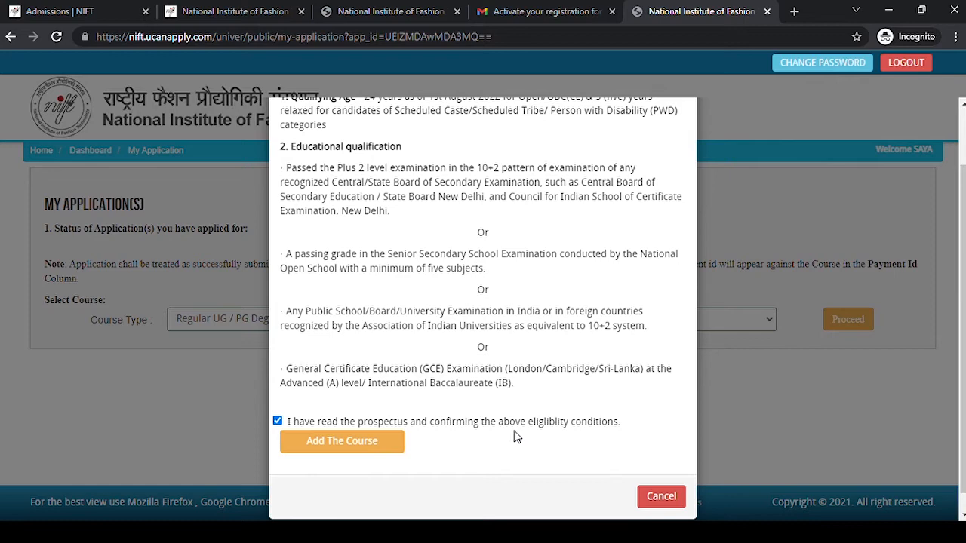
# Add Bachelor of Design to the applications and open its Applicant Detail form from the stage table.
pyautogui.click(355, 442)
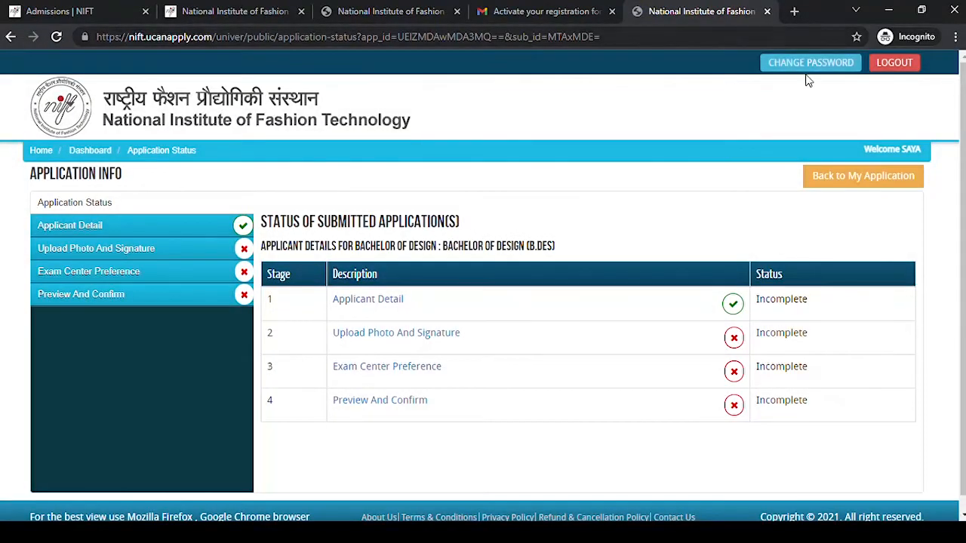
pyautogui.click(366, 302)
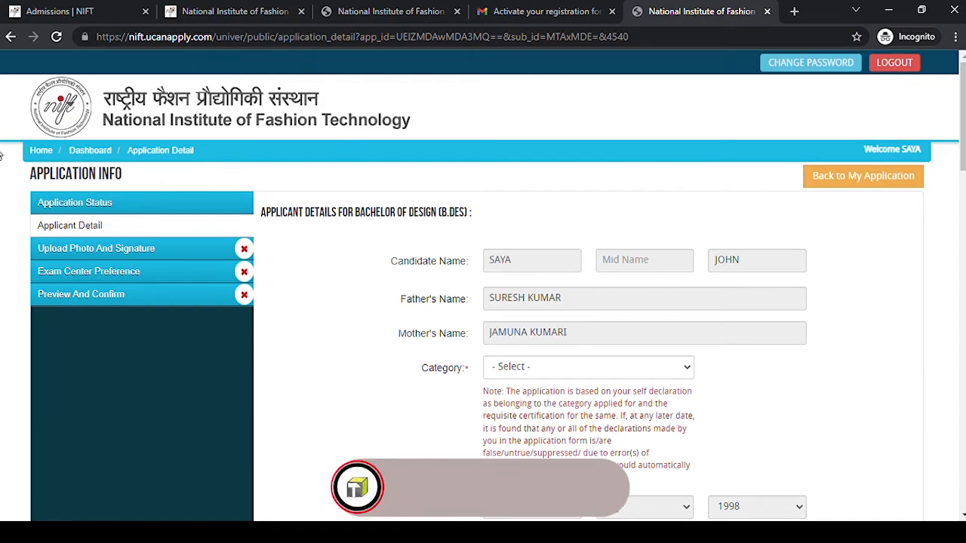
# Set the candidate category to SC and answer No to physically challenged and unique disability ID.
pyautogui.scroll(-2, 390, 226)
pyautogui.scroll(-2, 383, 274)
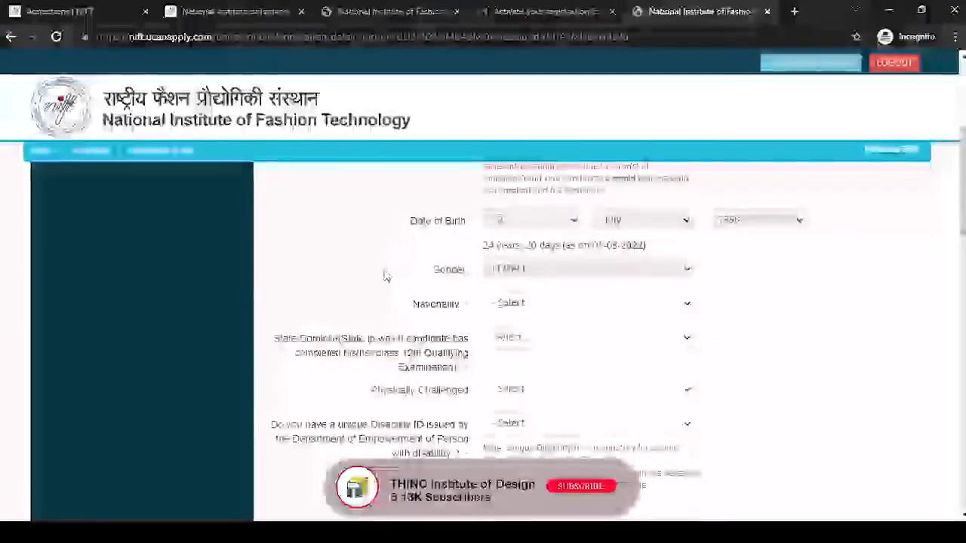
pyautogui.scroll(-2, 383, 275)
pyautogui.scroll(-6, 383, 275)
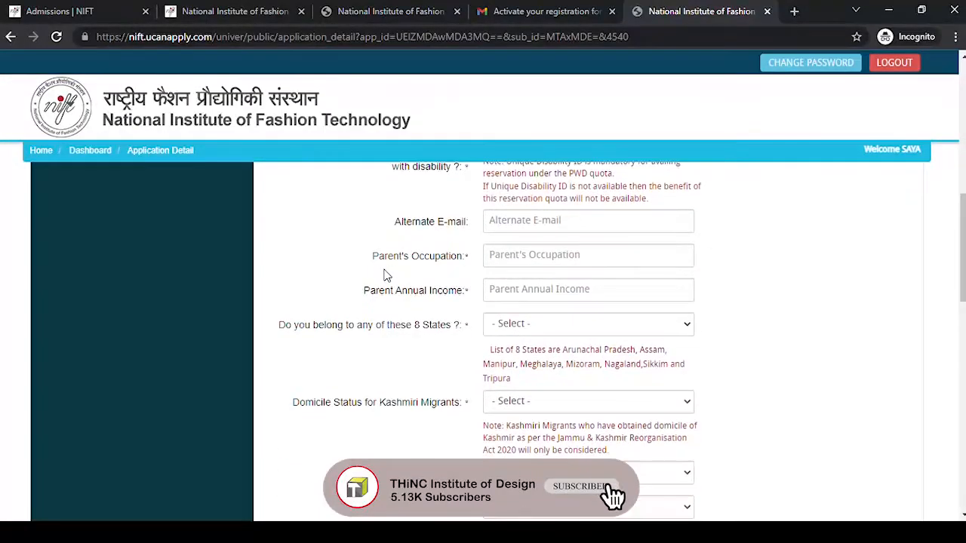
pyautogui.scroll(-5, 384, 275)
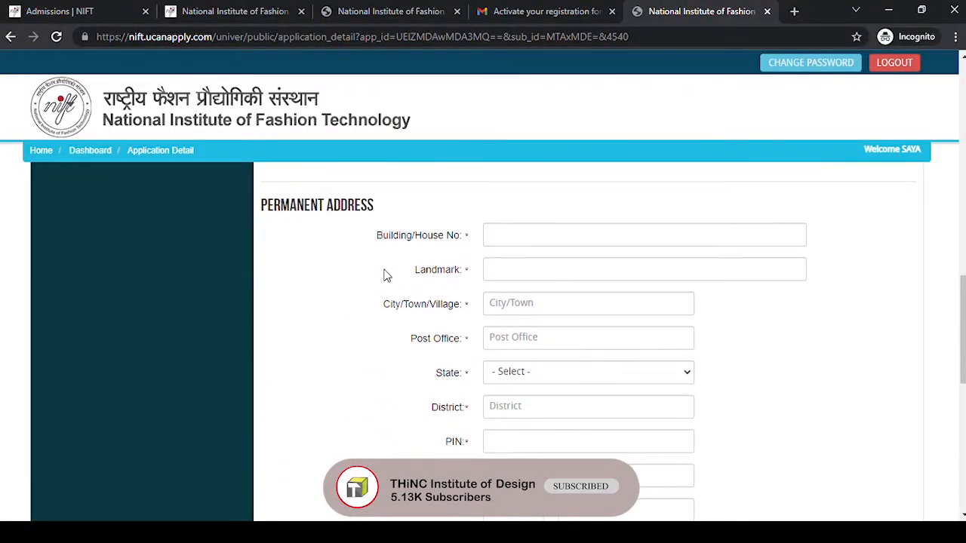
pyautogui.scroll(-4, 383, 274)
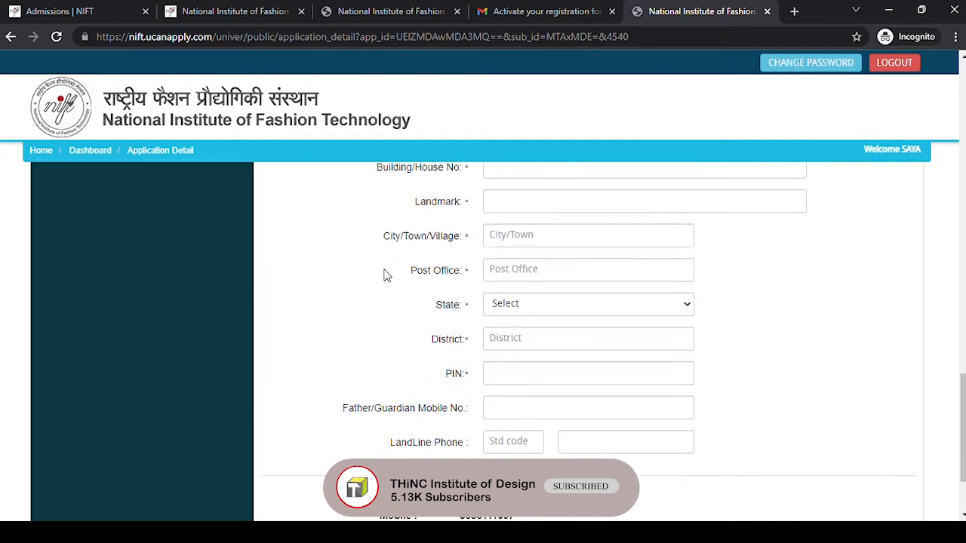
pyautogui.scroll(12, 383, 275)
pyautogui.scroll(4, 384, 275)
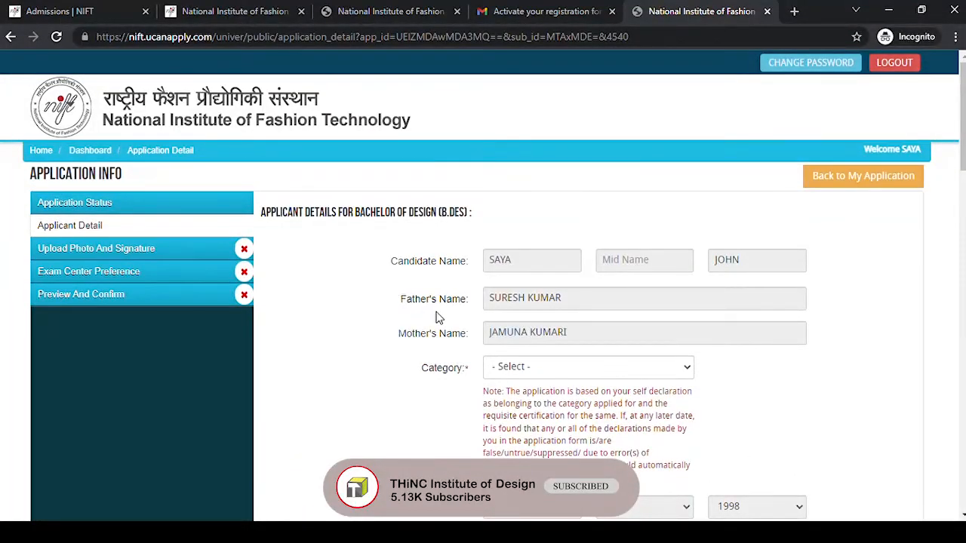
pyautogui.scroll(-2, 441, 318)
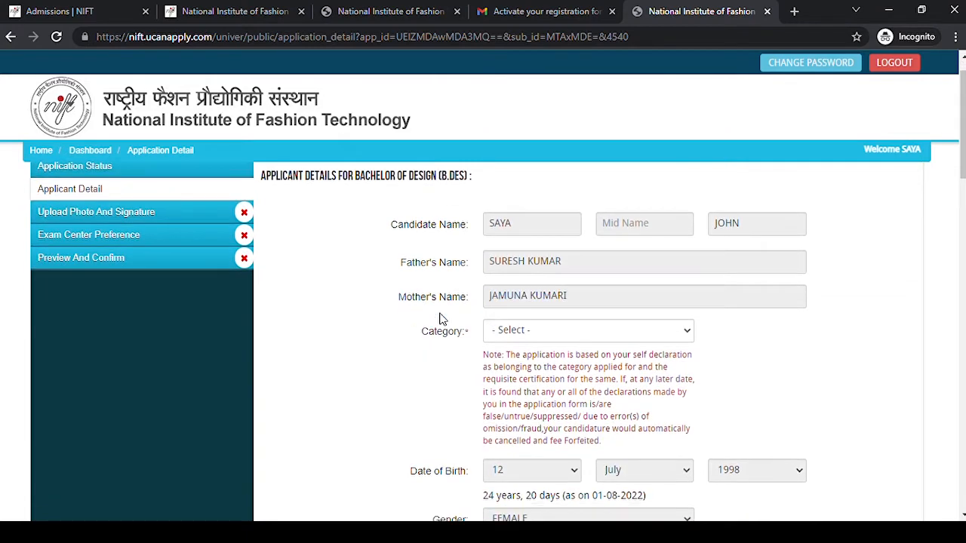
pyautogui.scroll(-3, 441, 319)
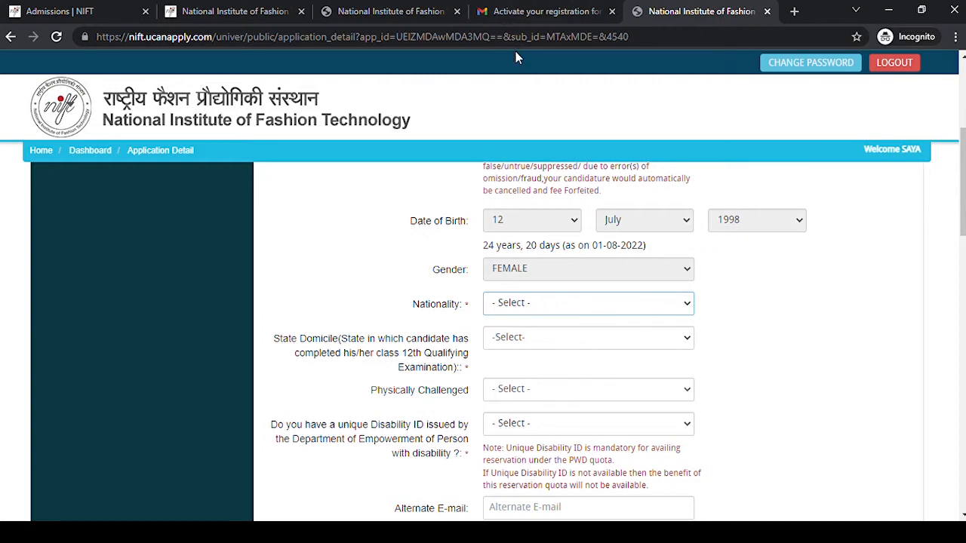
pyautogui.scroll(5, 790, 228)
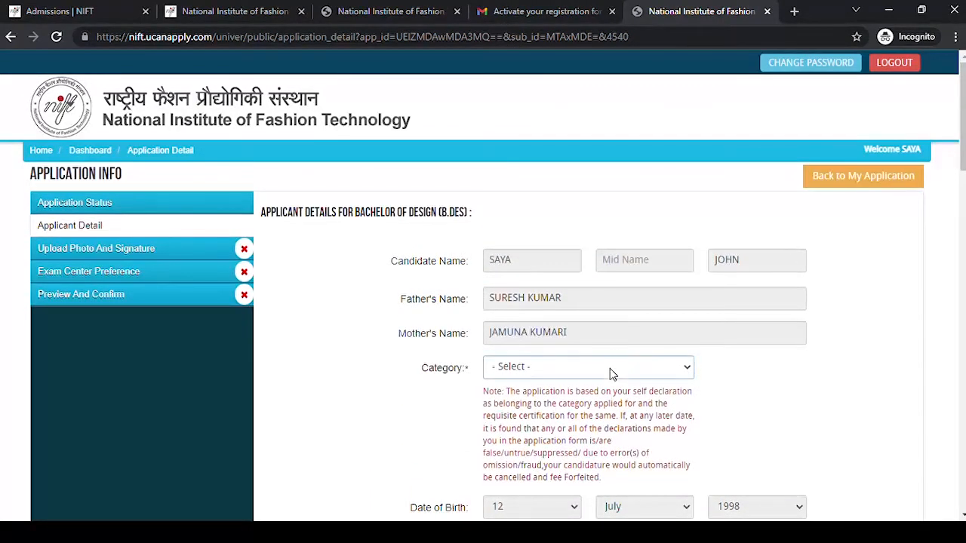
pyautogui.click(611, 369)
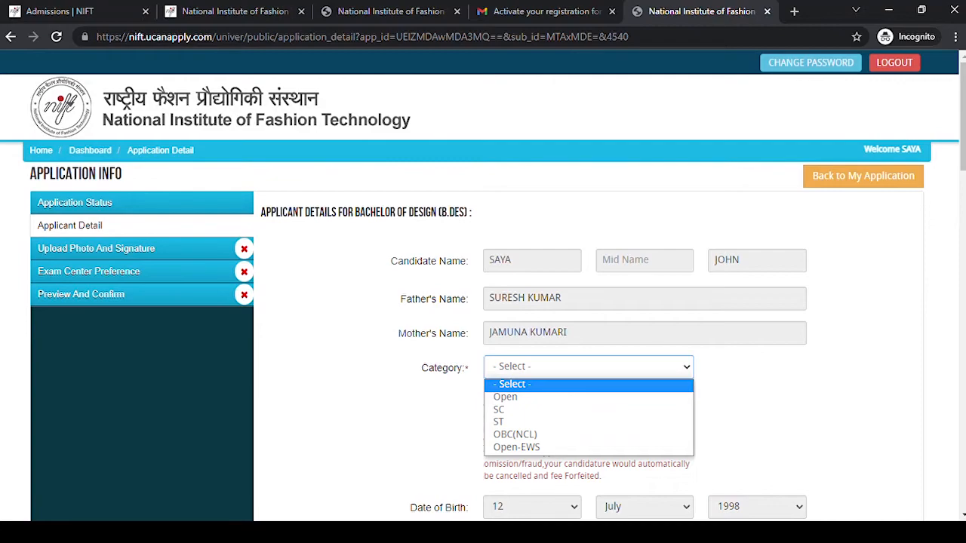
pyautogui.click(498, 409)
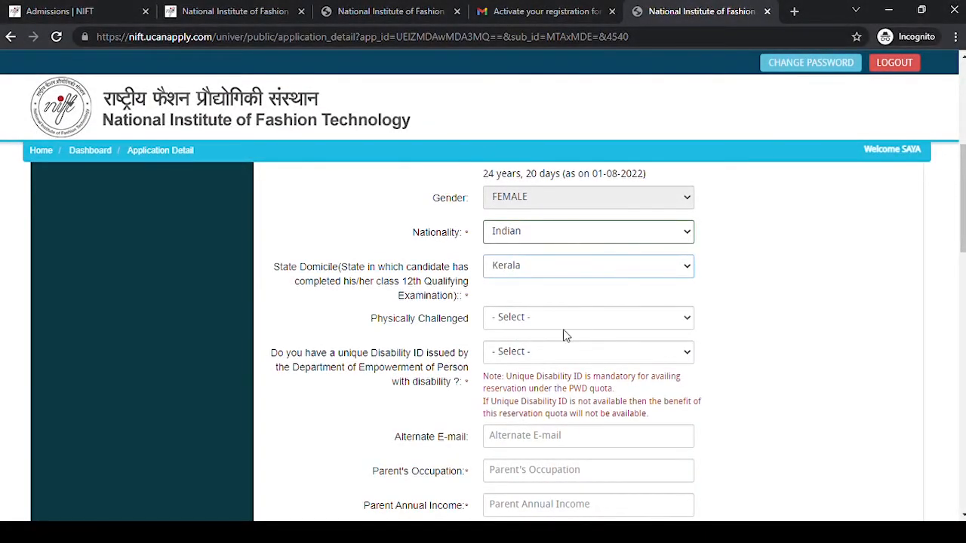
pyautogui.click(571, 326)
pyautogui.click(567, 358)
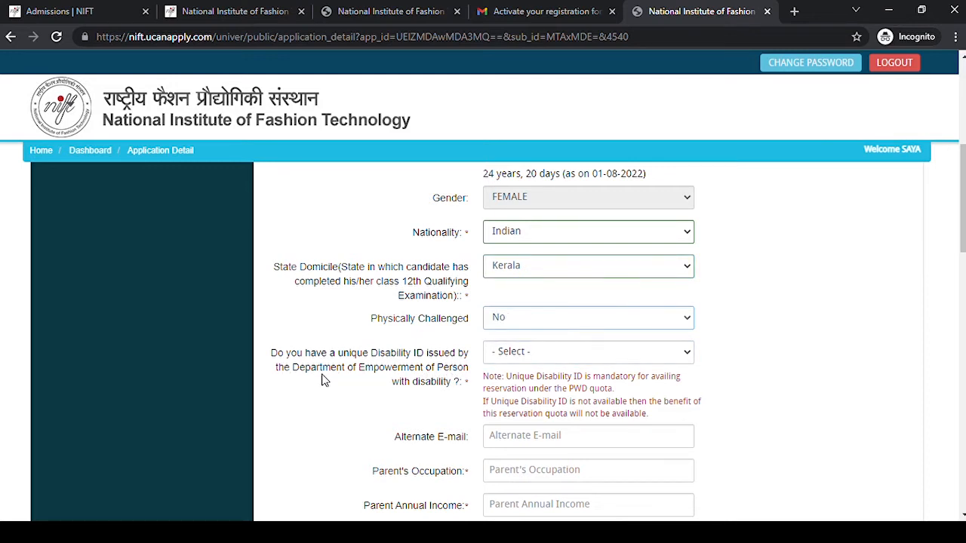
pyautogui.click(545, 356)
pyautogui.click(548, 402)
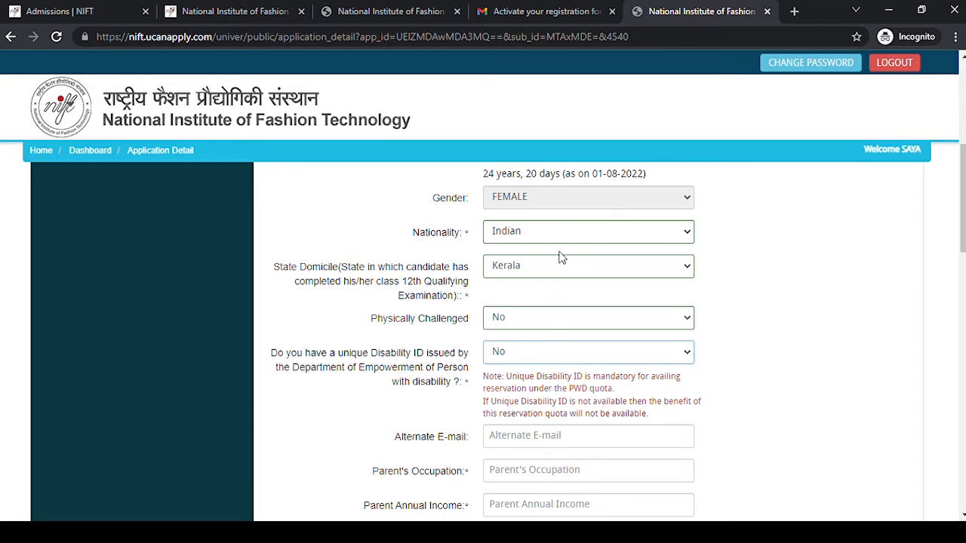
# Enter the alternate e-mail address, correcting one mistyped letter.
pyautogui.scroll(-2, 560, 255)
pyautogui.click(556, 291)
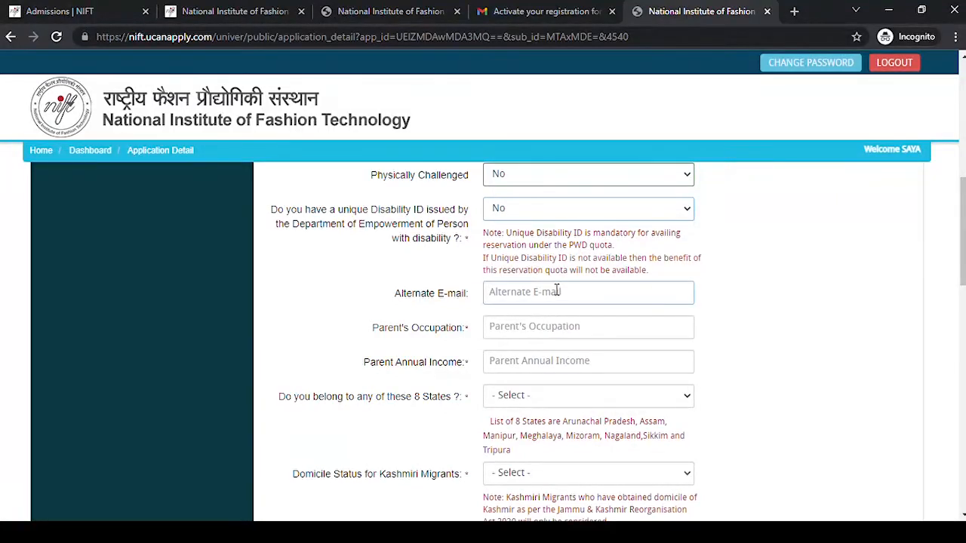
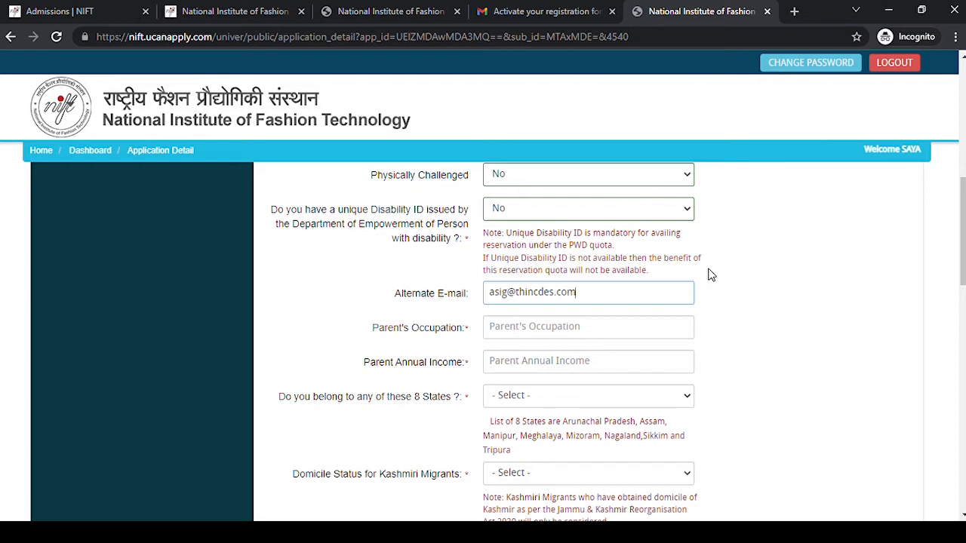
pyautogui.click(507, 293)
pyautogui.press('BackSpace')
pyautogui.write('f')
# Enter parent occupation 'Government Employee' and parent annual income 400000.
pyautogui.click(536, 328)
pyautogui.write('Government Employeeq')
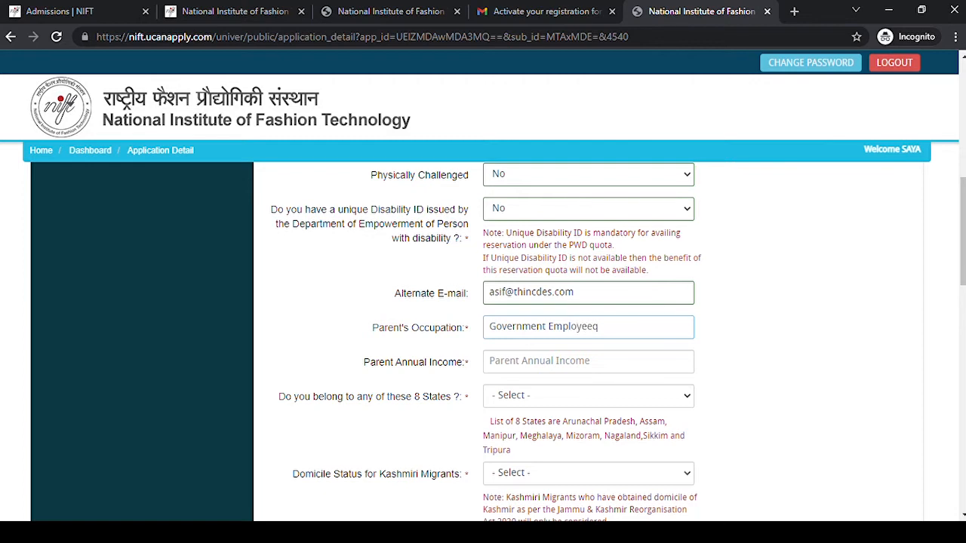
pyautogui.press('BackSpace')
pyautogui.press('Tab')
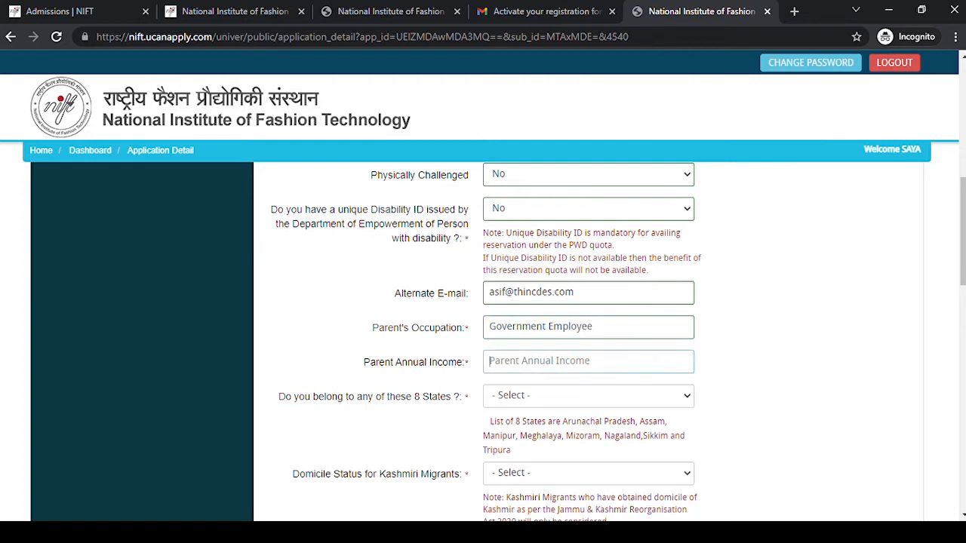
pyautogui.write('400000')
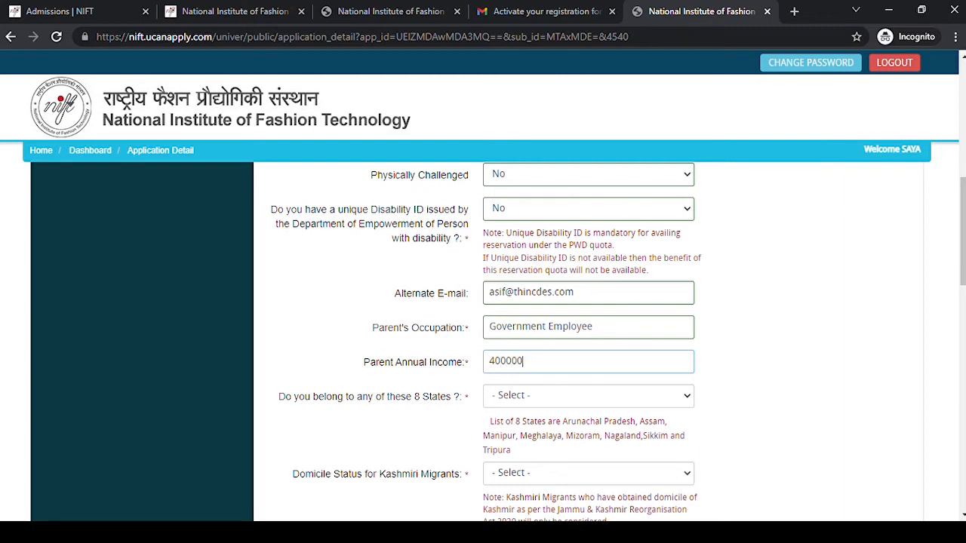
# Answer No to the 8 States question and to Kashmiri migrant domicile.
pyautogui.click(560, 391)
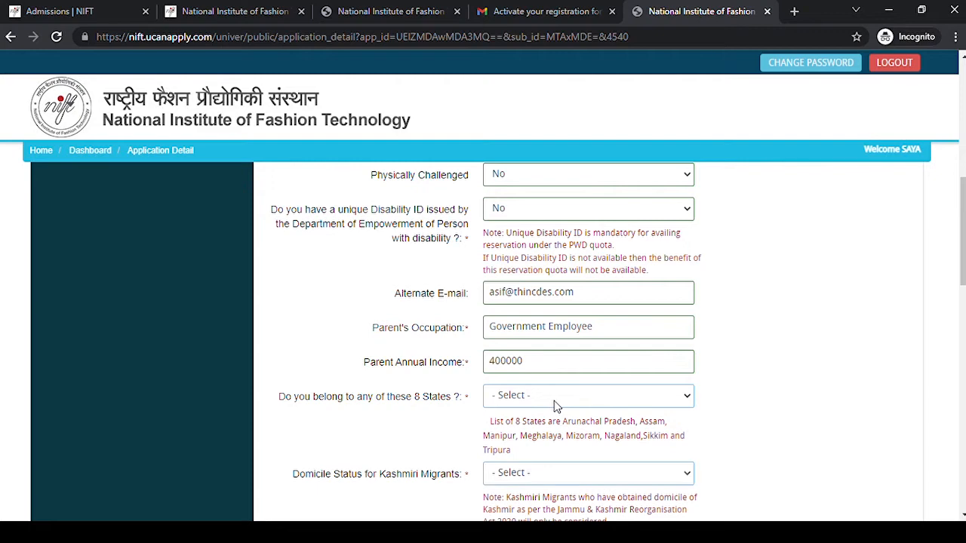
pyautogui.click(527, 439)
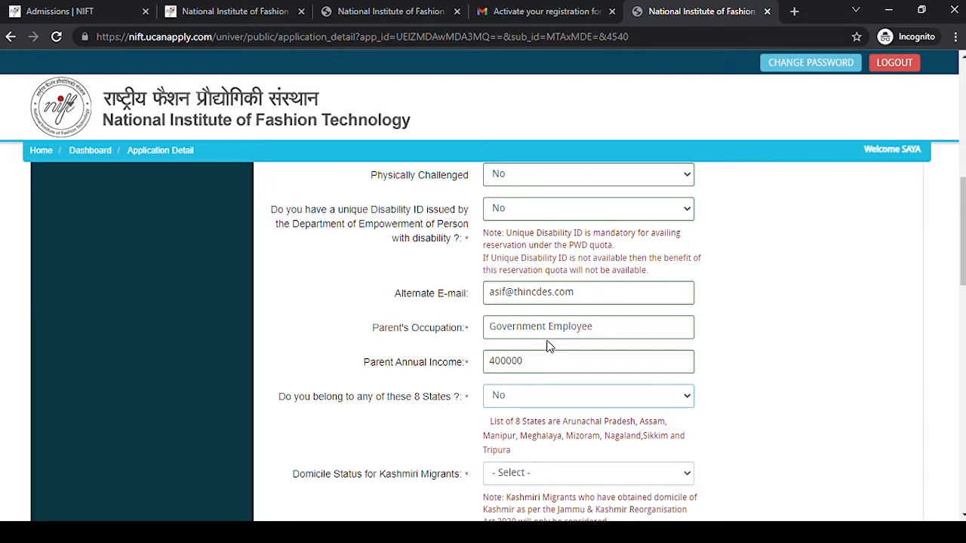
pyautogui.scroll(-2, 547, 340)
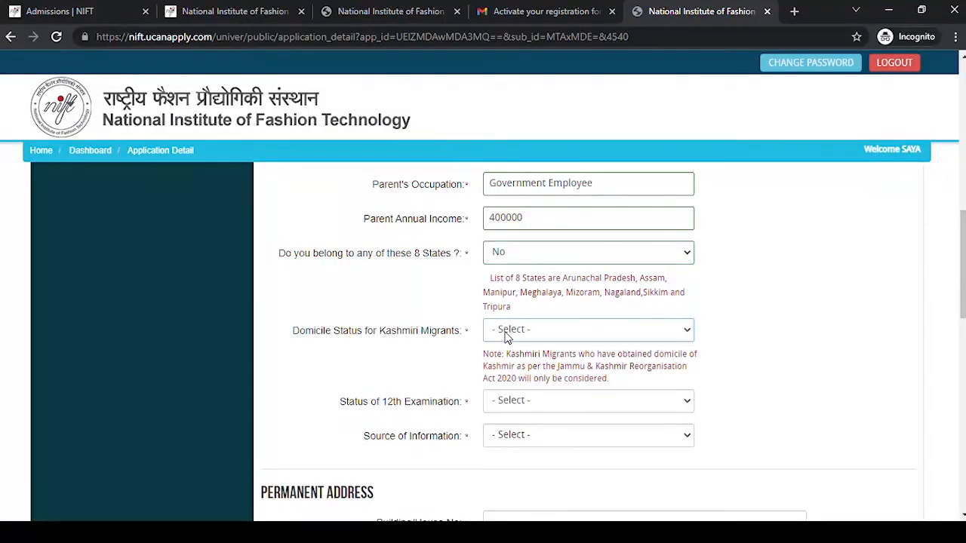
pyautogui.click(507, 382)
pyautogui.click(516, 402)
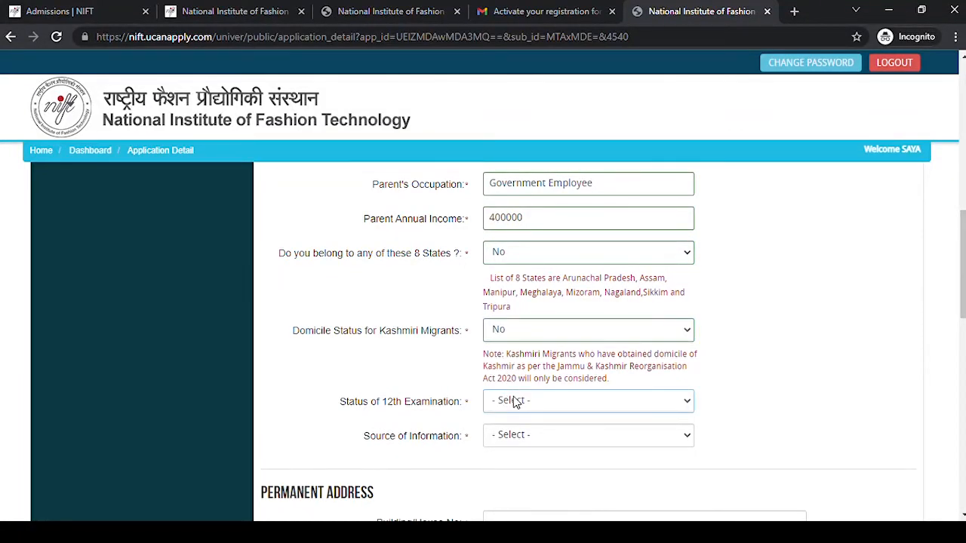
# Set the 12th examination status to Appeared and the source of information to Instagram.
pyautogui.click(520, 435)
pyautogui.click(529, 436)
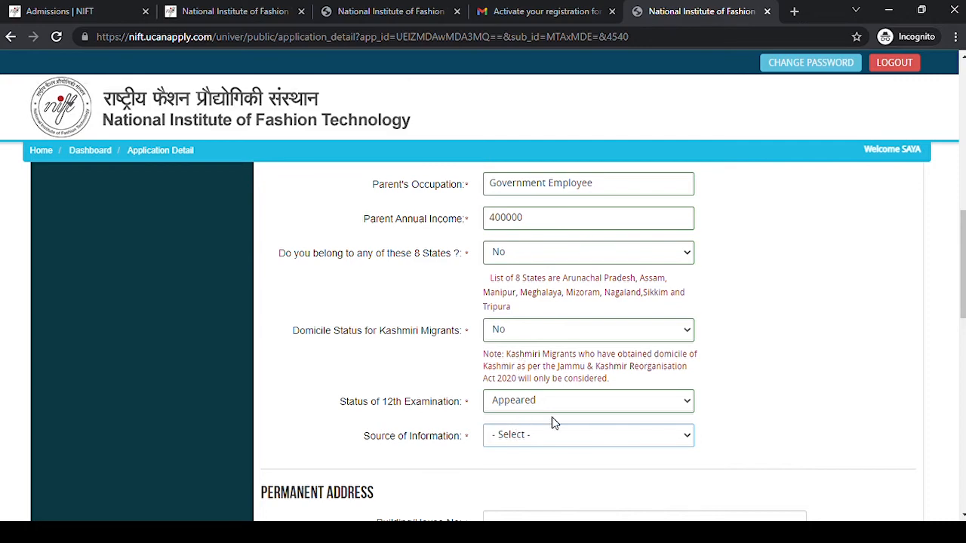
pyautogui.click(530, 397)
pyautogui.scroll(-3, 785, 422)
pyautogui.click(570, 306)
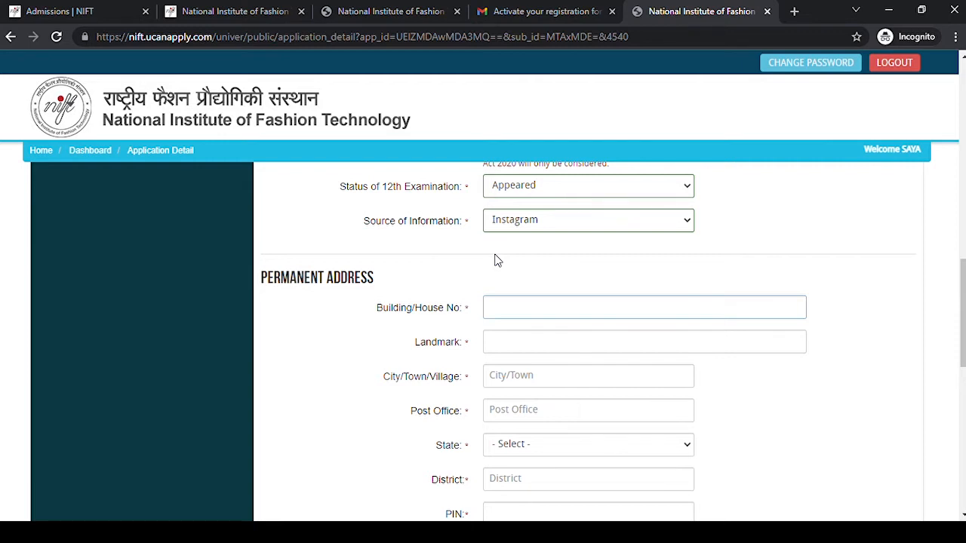
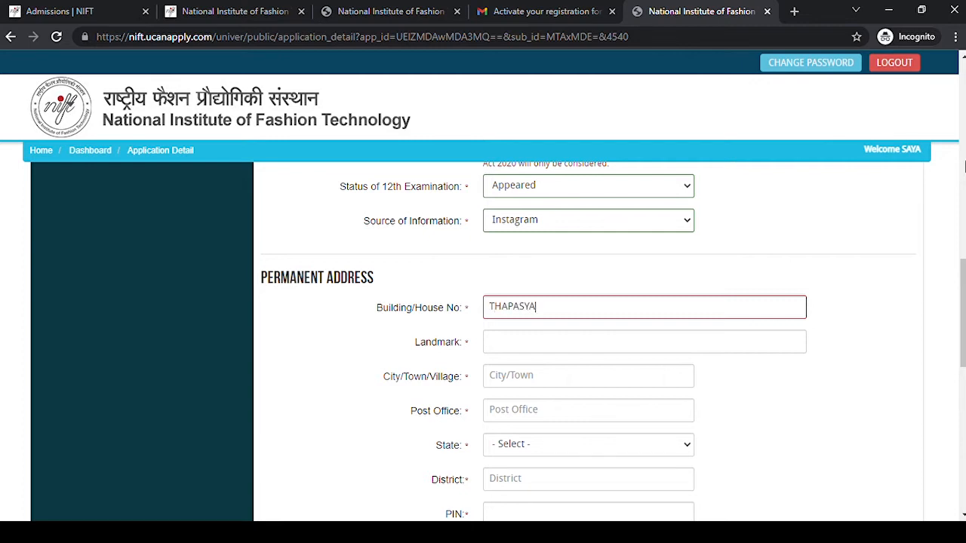
# Fill the permanent address's building/house no, landmark, city and post office, and choose Kerala as state.
pyautogui.press('Tab')
pyautogui.press('Tab')
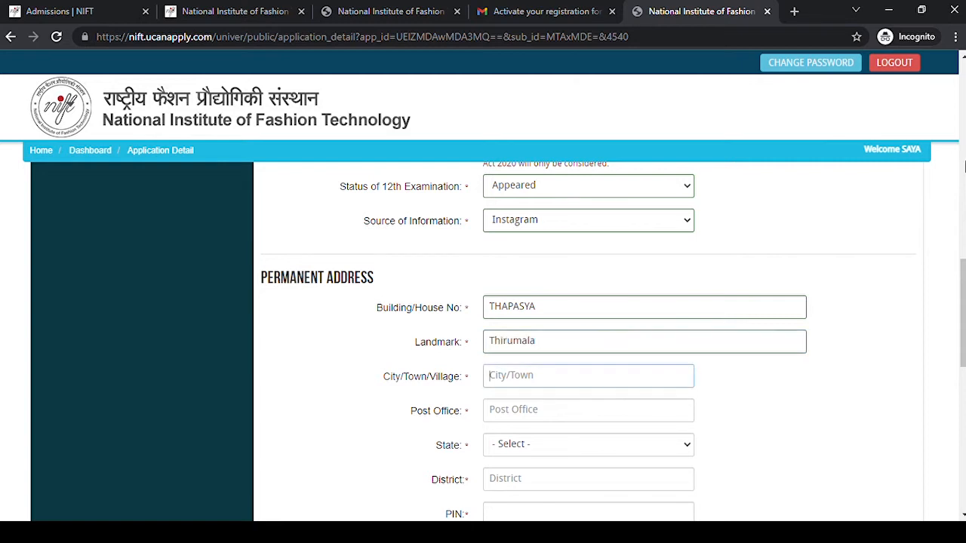
pyautogui.write('Thirumala')
pyautogui.press('Tab')
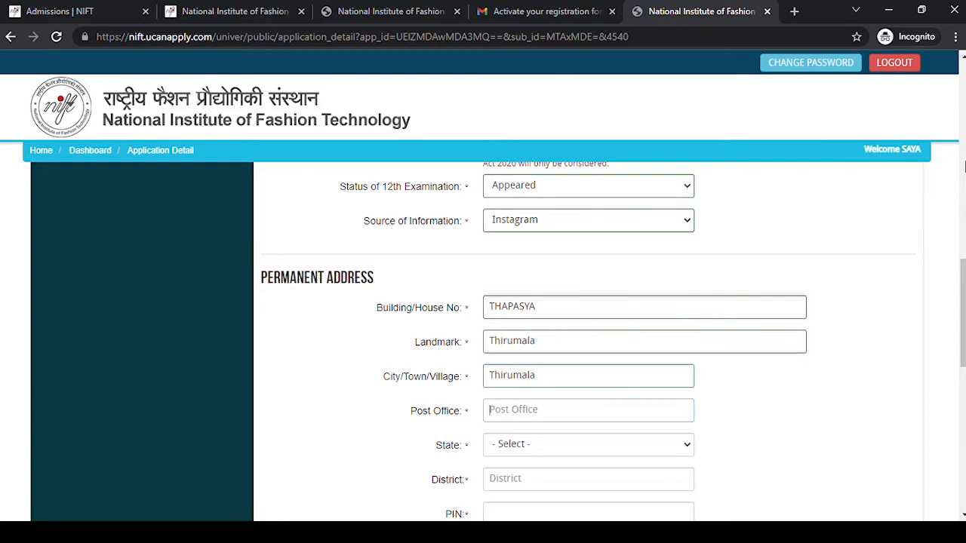
pyautogui.write('Thirumala')
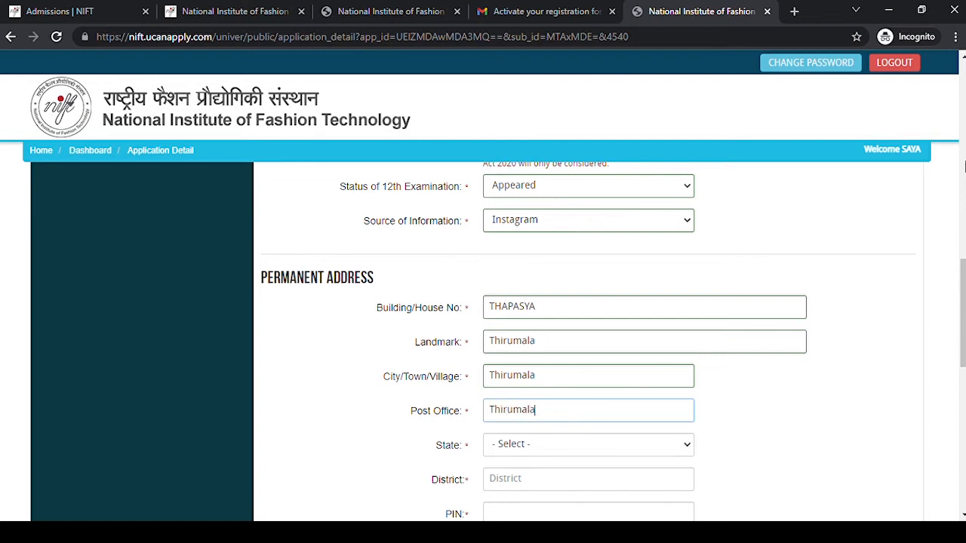
pyautogui.press('Tab')
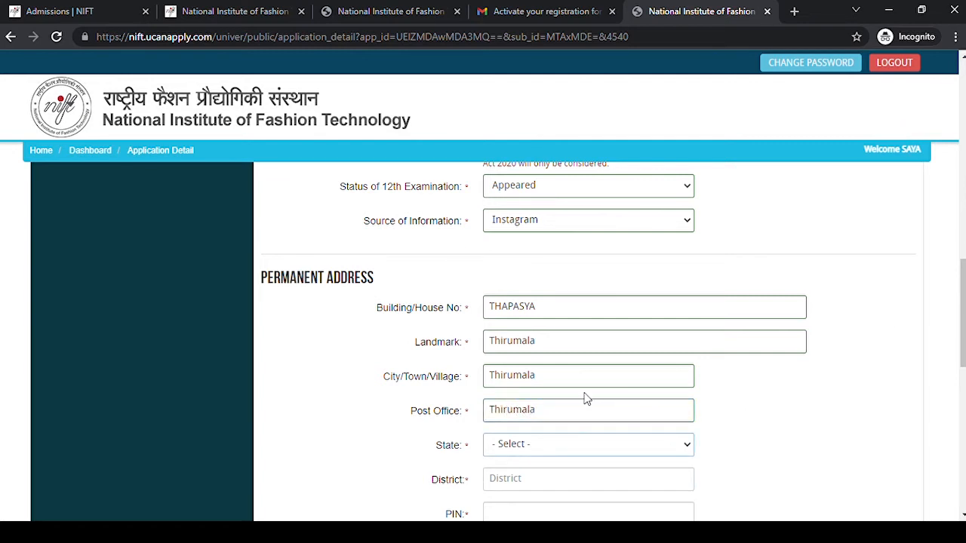
pyautogui.write('ke')
pyautogui.scroll(-2, 588, 379)
# Fill in the district, PIN code and the father/guardian's mobile number.
pyautogui.click(556, 337)
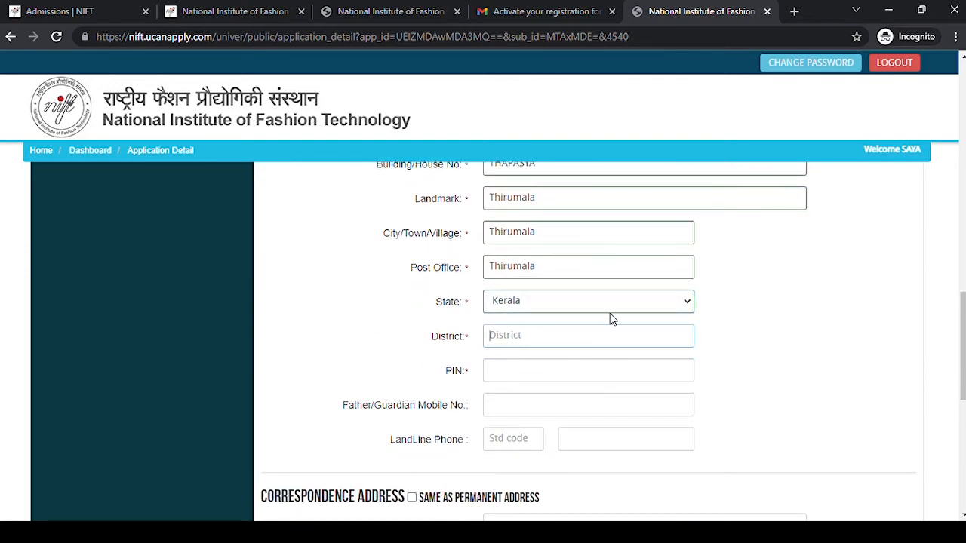
pyautogui.write('Thiruvananthapuram')
pyautogui.press('Tab')
pyautogui.write('695006')
pyautogui.press('Tab')
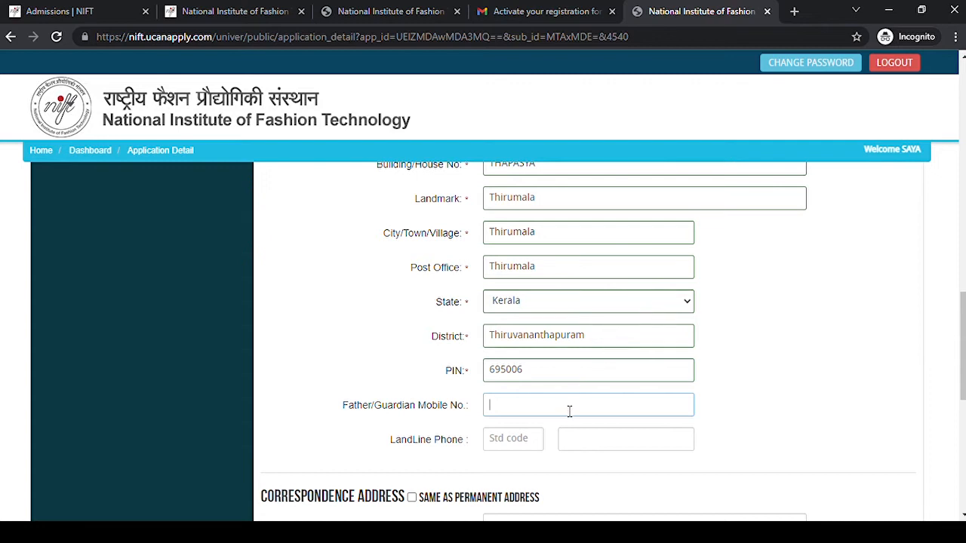
pyautogui.scroll(3, 599, 355)
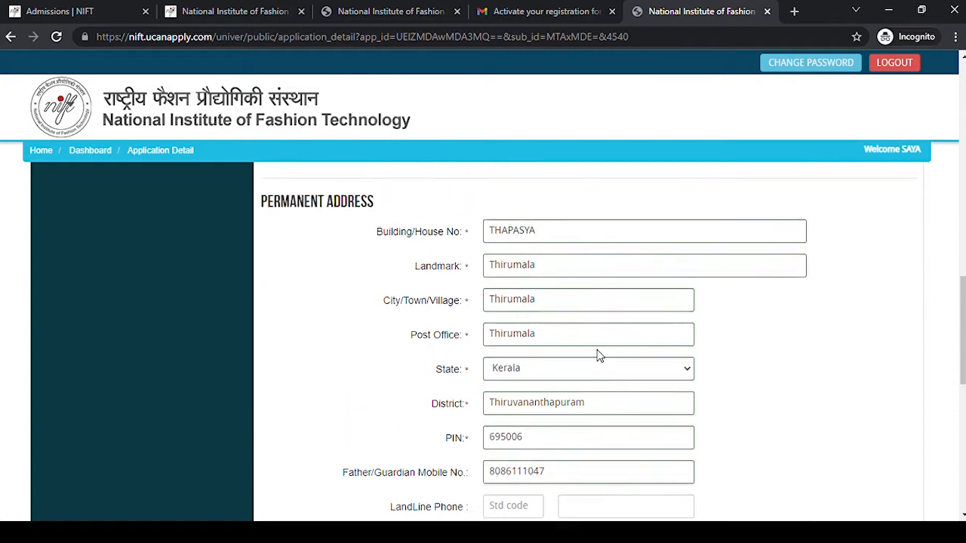
pyautogui.scroll(-3, 655, 335)
pyautogui.scroll(-2, 556, 360)
# Tick 'Same as permanent address' for the correspondence address and scroll through the filled form.
pyautogui.click(411, 354)
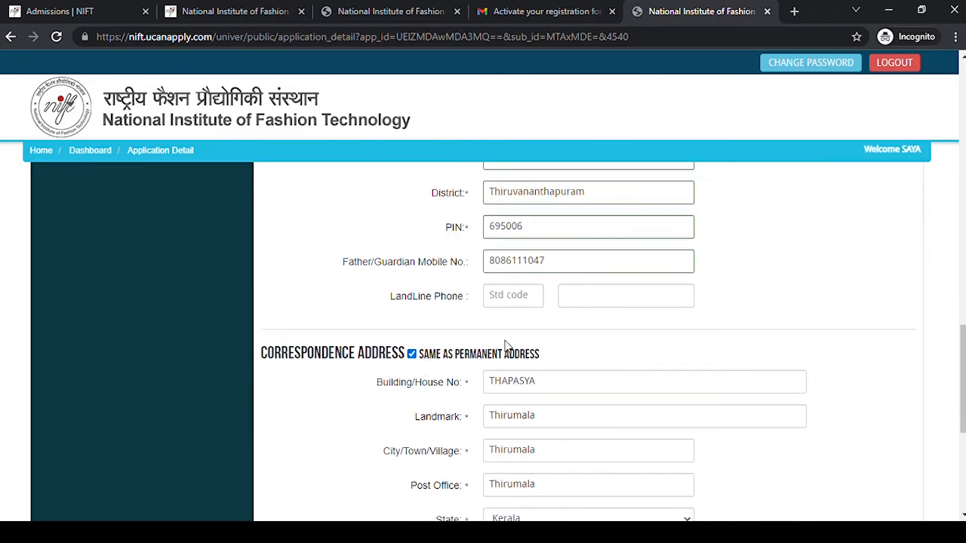
pyautogui.scroll(-2, 556, 282)
pyautogui.scroll(-2, 608, 343)
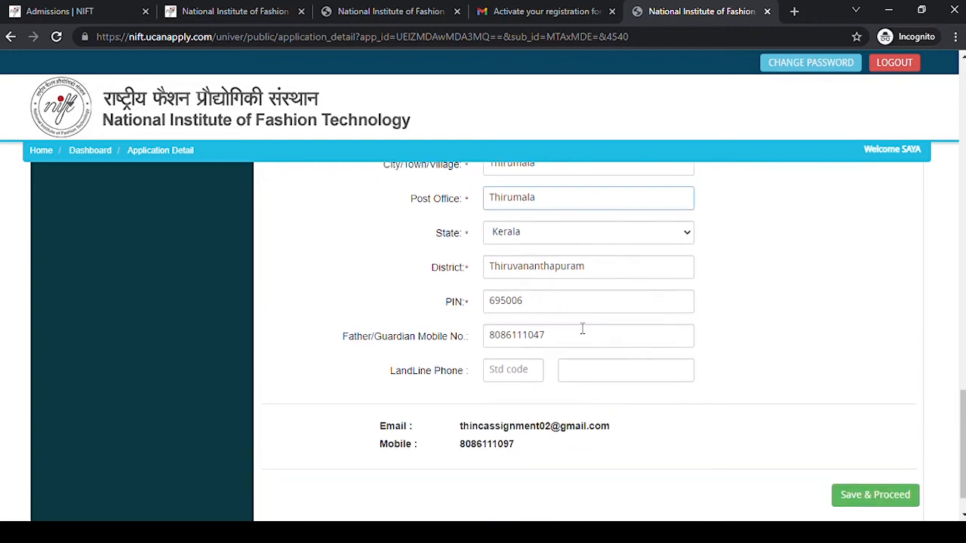
pyautogui.scroll(-1, 537, 230)
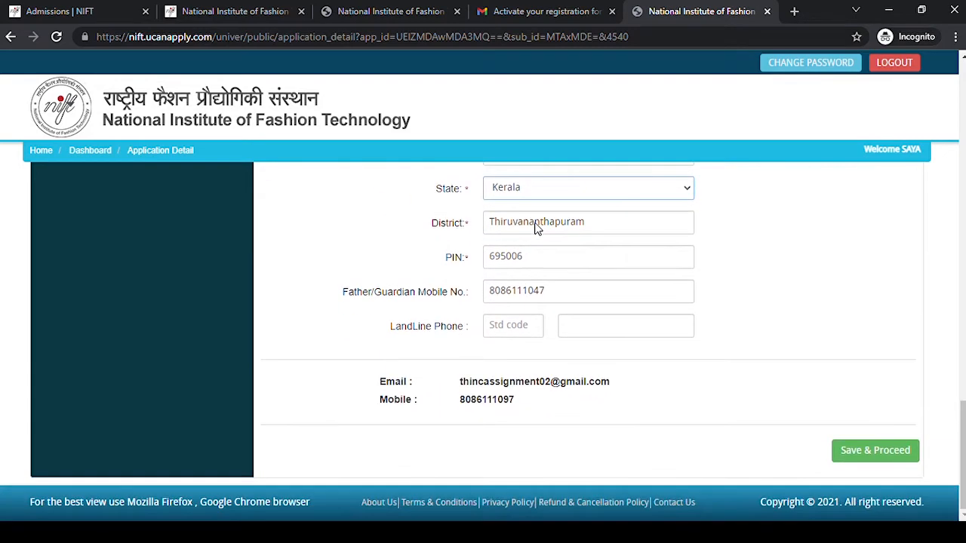
pyautogui.scroll(12, 694, 332)
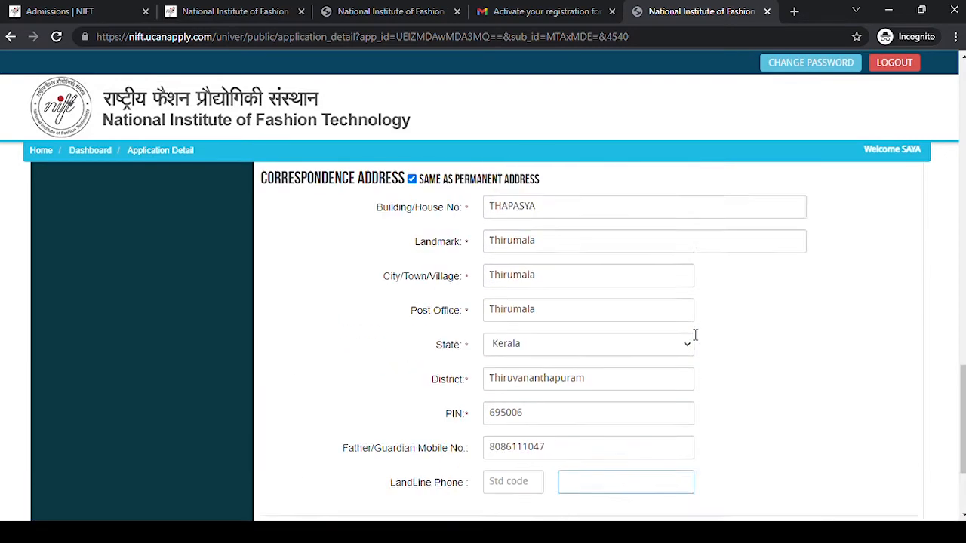
pyautogui.scroll(10, 699, 324)
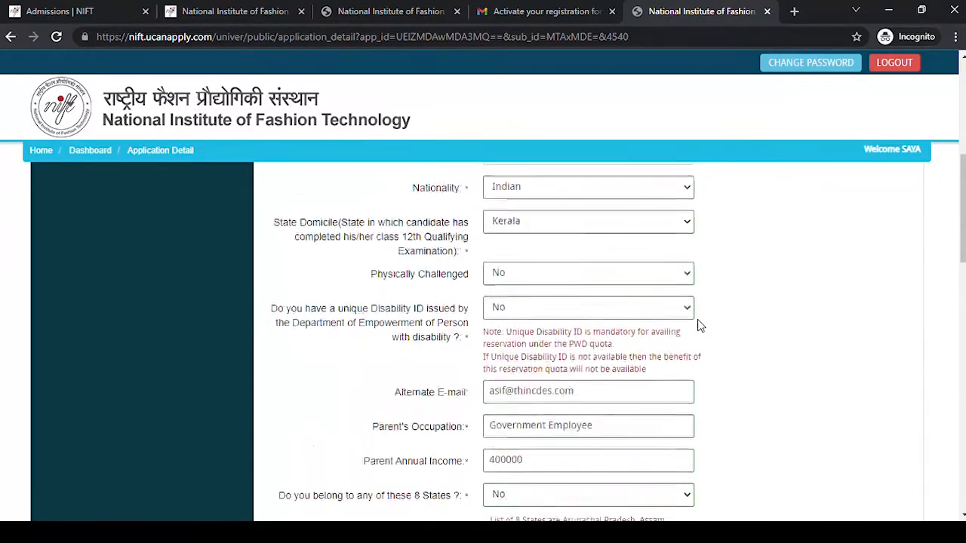
pyautogui.scroll(-15, 660, 303)
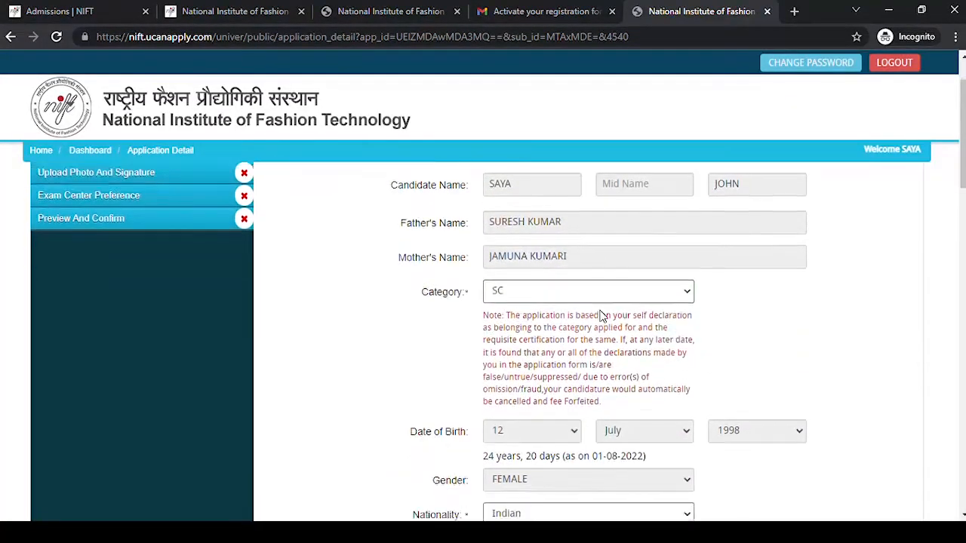
pyautogui.scroll(-6, 600, 317)
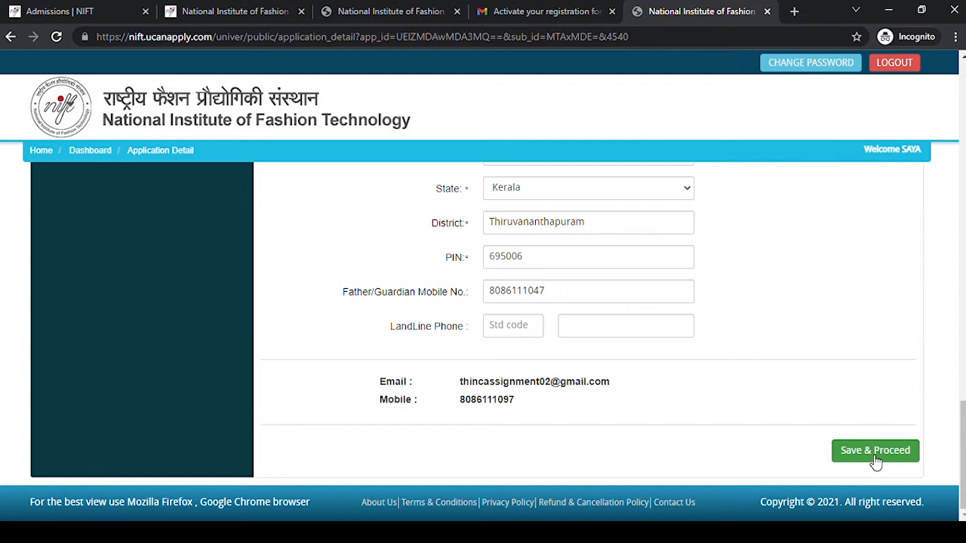
# Save the applicant details, note the 100KB jpeg/jpg limits, and start choosing the photo file.
pyautogui.click(875, 453)
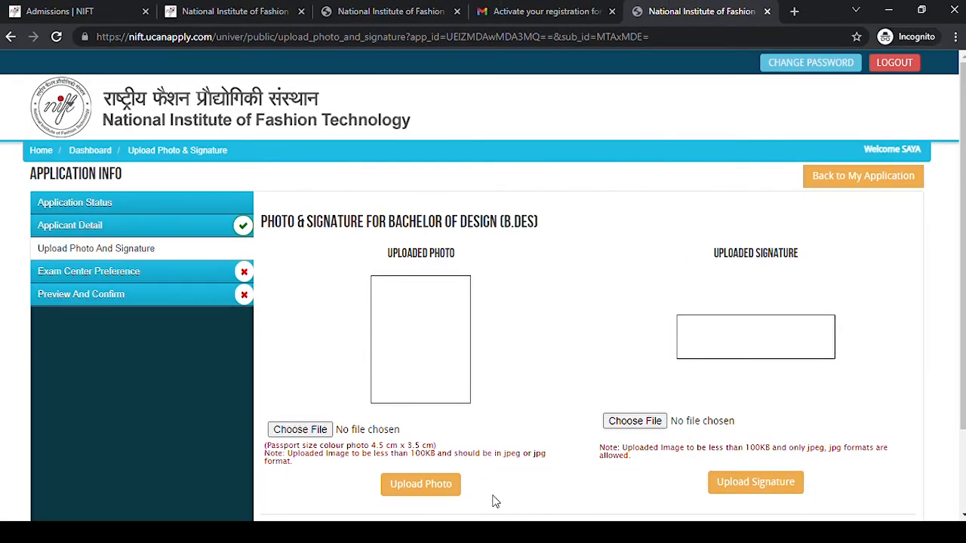
pyautogui.click(421, 487)
pyautogui.tripleClick(294, 461)
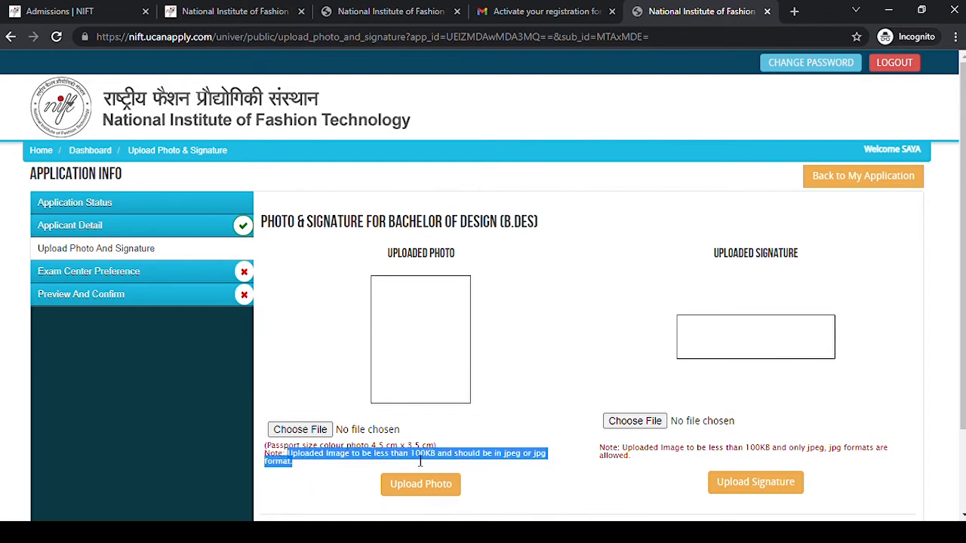
pyautogui.click(453, 462)
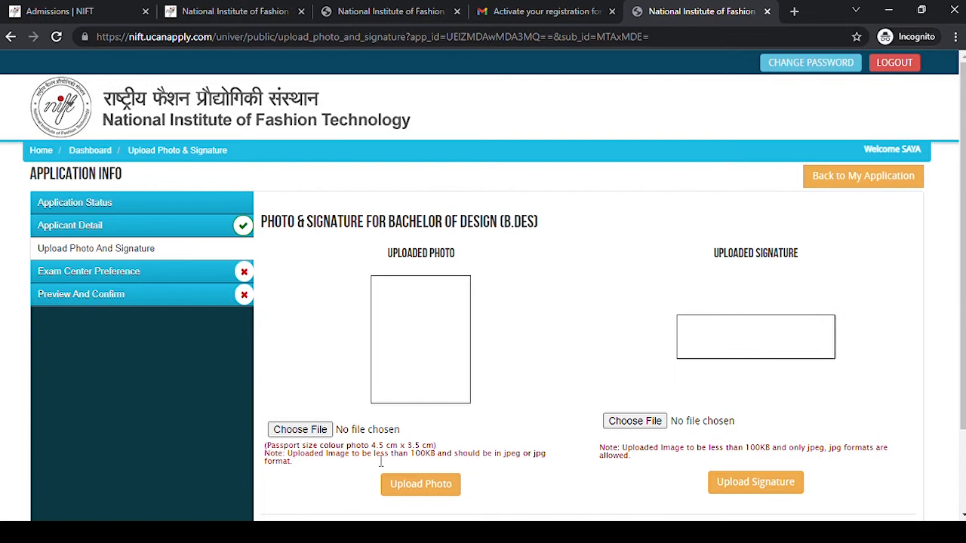
pyautogui.moveTo(375, 456); pyautogui.dragTo(436, 456)
pyautogui.moveTo(746, 449)
pyautogui.mouseDown()
pyautogui.moveTo(866, 452)
pyautogui.moveTo(848, 456)
pyautogui.mouseUp()
pyautogui.click(792, 458)
pyautogui.moveTo(848, 456); pyautogui.dragTo(834, 454)
pyautogui.click(311, 431)
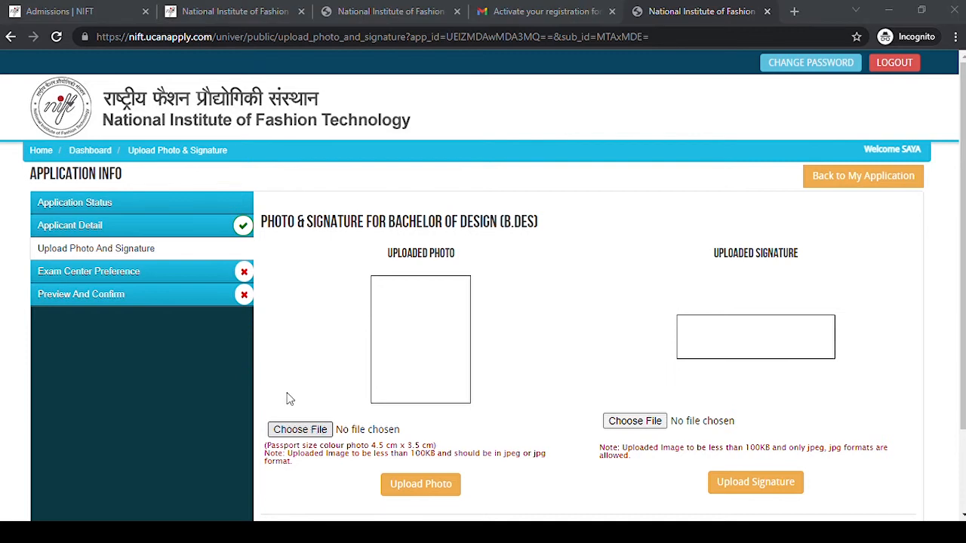
# Upload Foto.jpeg as the photo and Sign.jpeg as the signature.
pyautogui.click(367, 314)
pyautogui.click(434, 487)
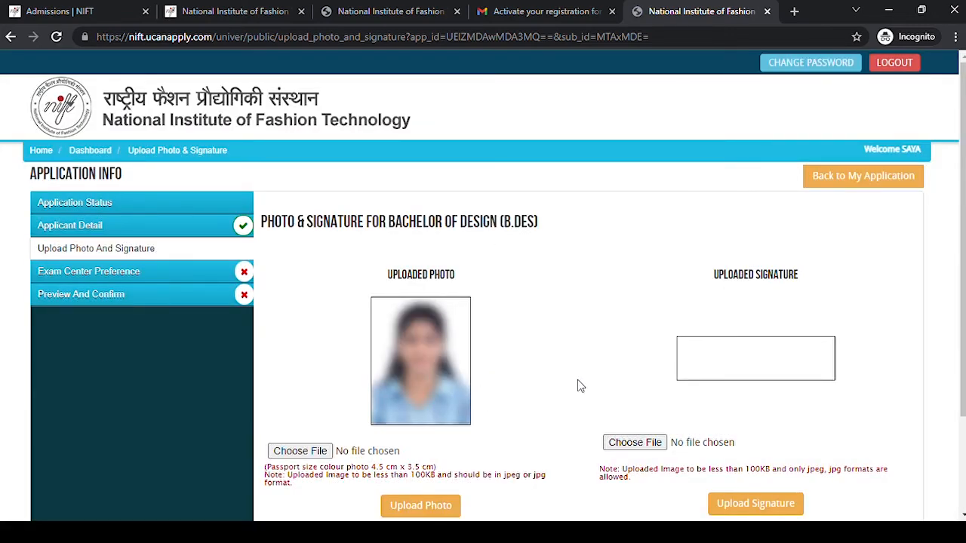
pyautogui.scroll(-3, 660, 319)
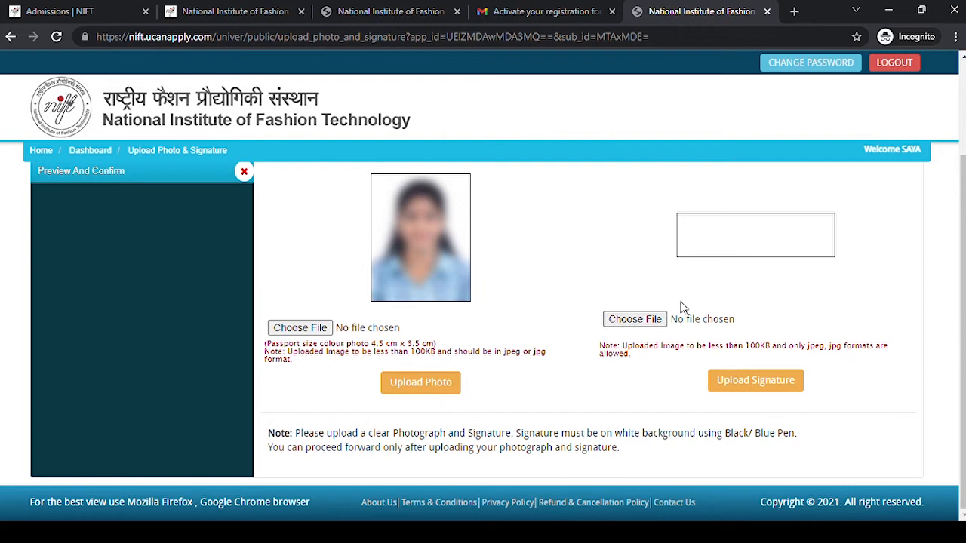
pyautogui.click(638, 324)
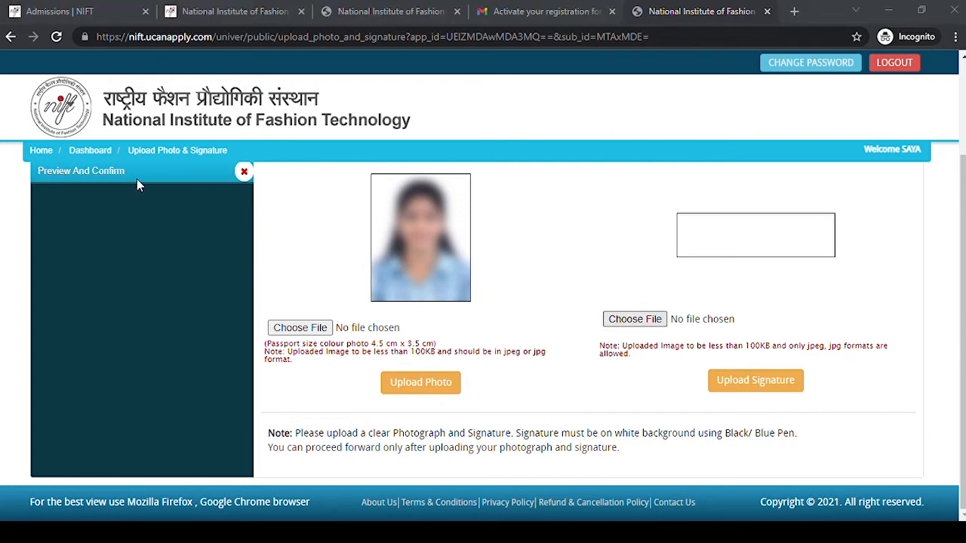
pyautogui.click(345, 322)
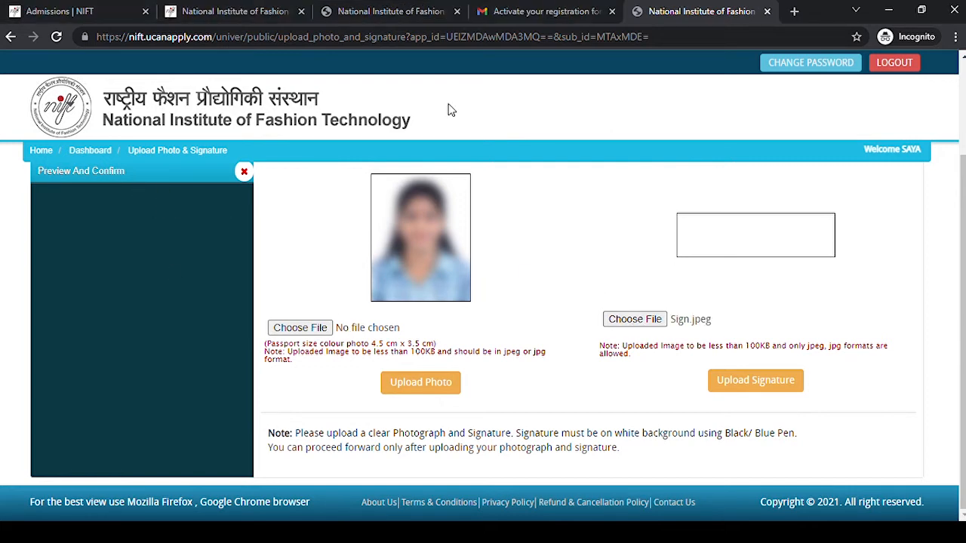
pyautogui.click(751, 383)
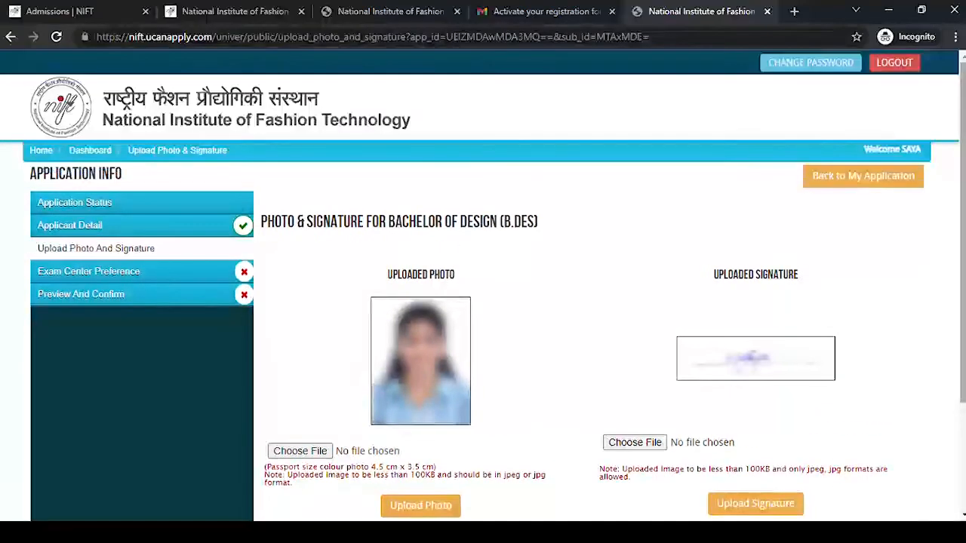
# Review the clear-photo and signature background notes, then save and proceed to exam centre preference.
pyautogui.scroll(-1, 734, 320)
pyautogui.scroll(-1, 734, 321)
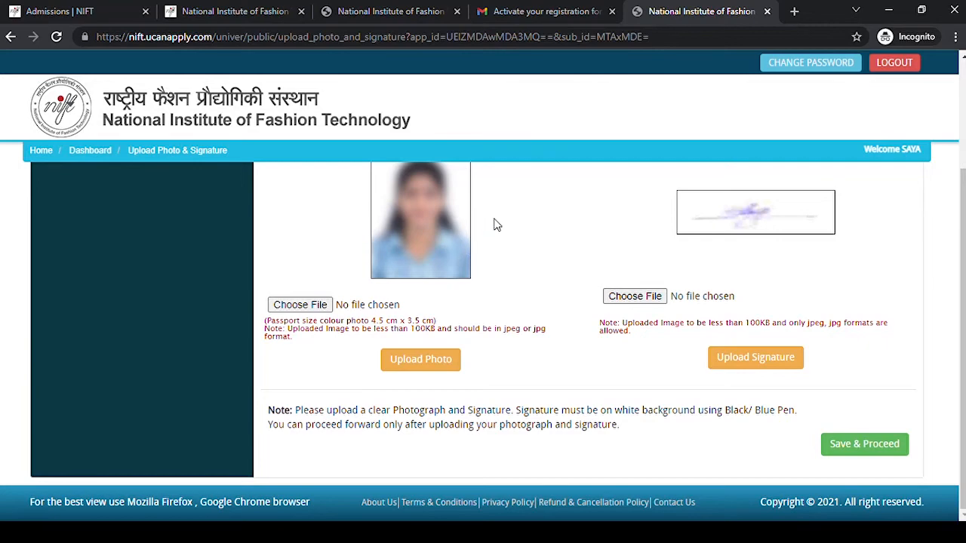
pyautogui.scroll(2, 483, 227)
pyautogui.scroll(-2, 339, 264)
pyautogui.moveTo(327, 411); pyautogui.dragTo(518, 419)
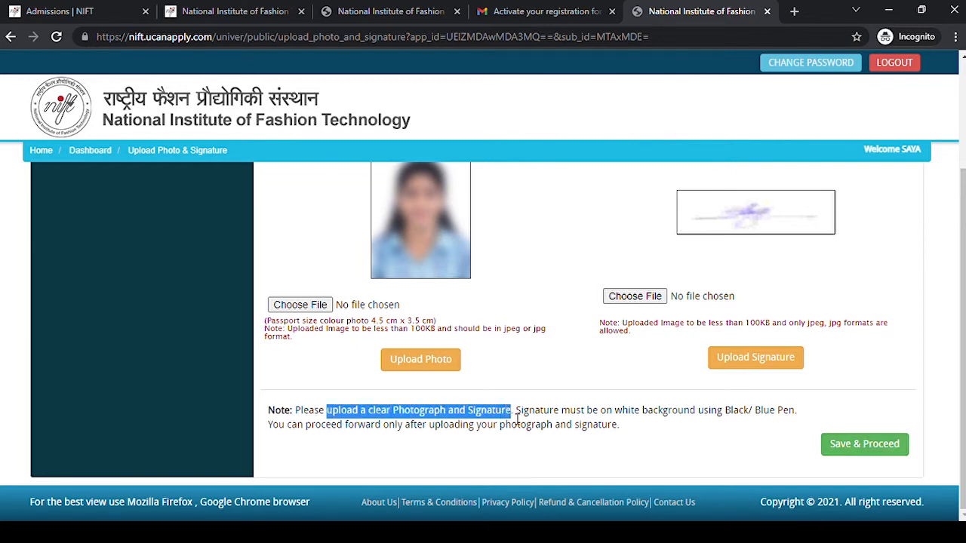
pyautogui.moveTo(520, 418); pyautogui.dragTo(814, 418)
pyautogui.click(656, 440)
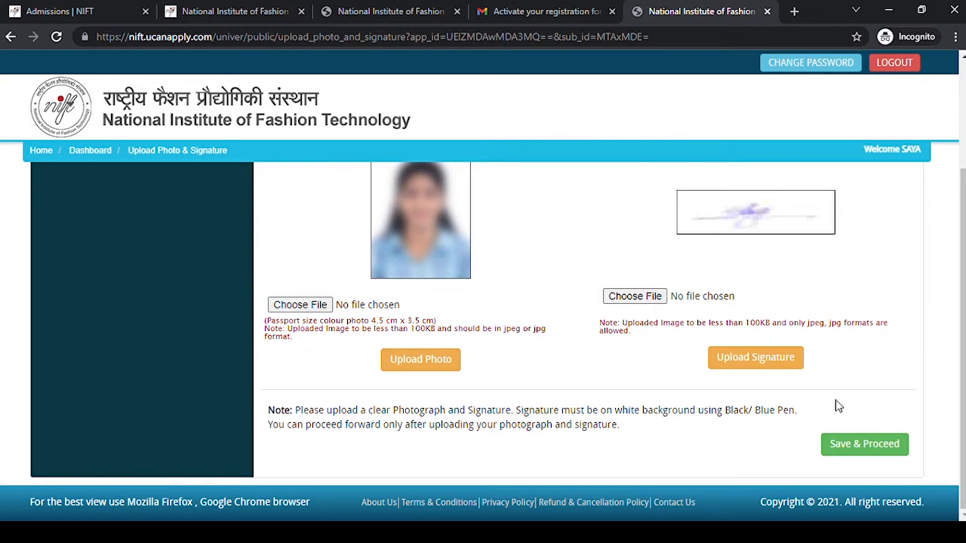
pyautogui.click(850, 450)
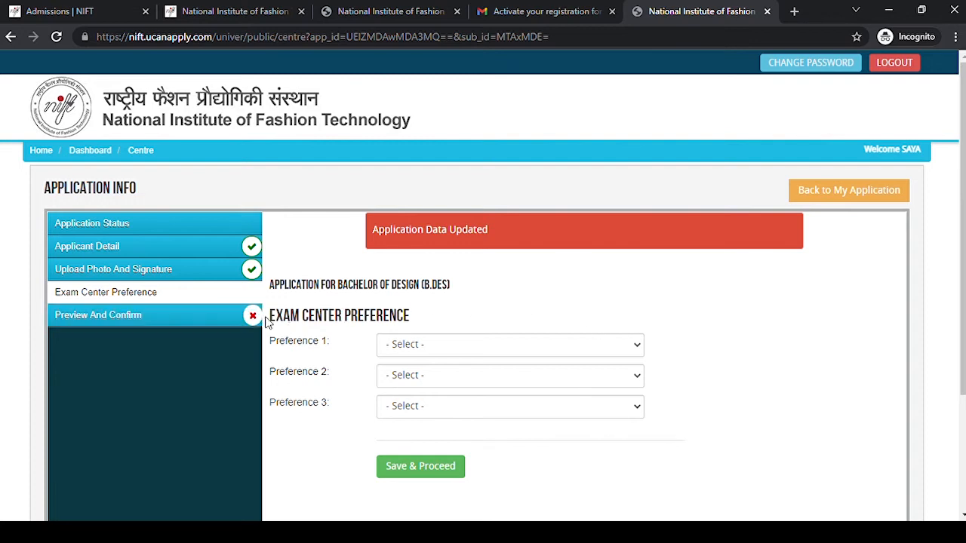
# Set Preference 1 to Chennai, Preference 2 to Cochin and Preference 3 to Bengaluru, then save.
pyautogui.moveTo(270, 317); pyautogui.dragTo(428, 323)
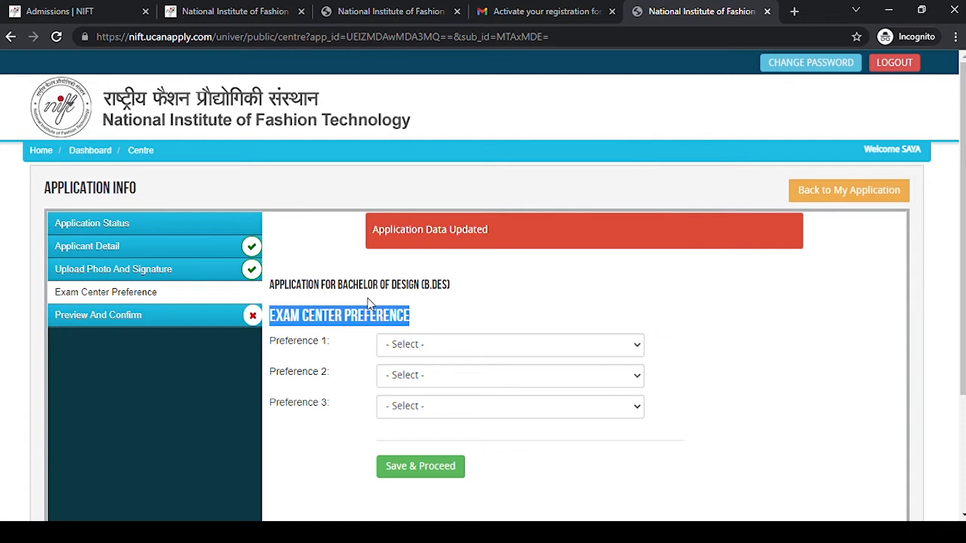
pyautogui.click(488, 302)
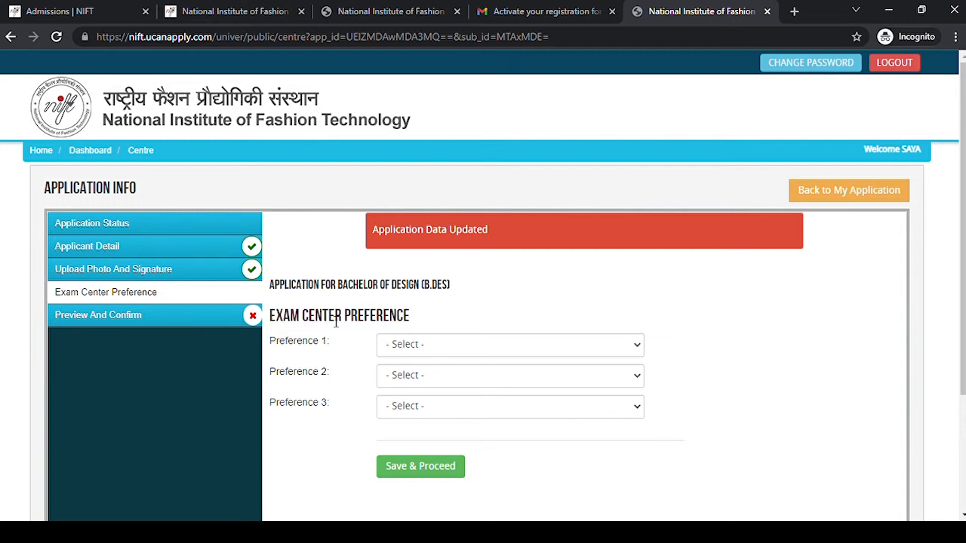
pyautogui.click(451, 350)
pyautogui.click(484, 128)
pyautogui.click(480, 375)
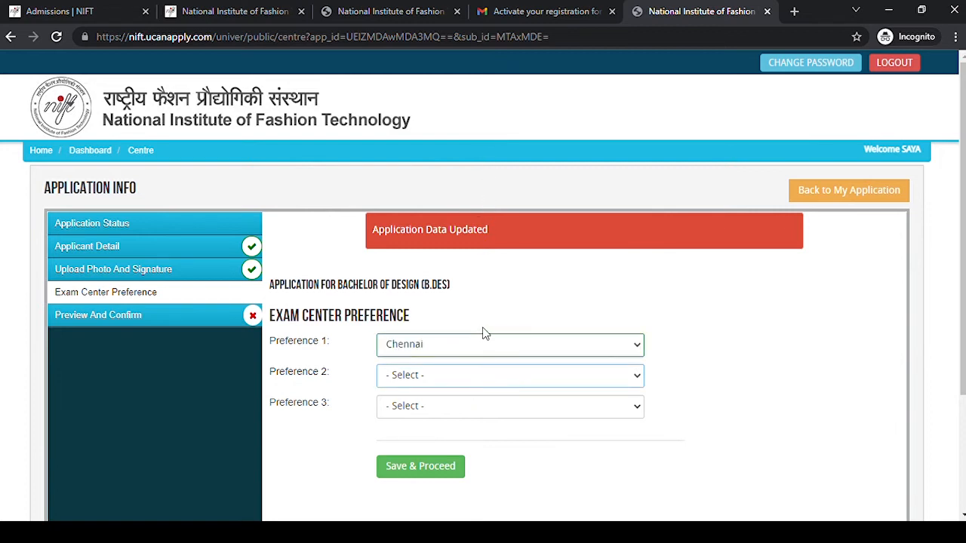
pyautogui.click(437, 334)
pyautogui.click(457, 413)
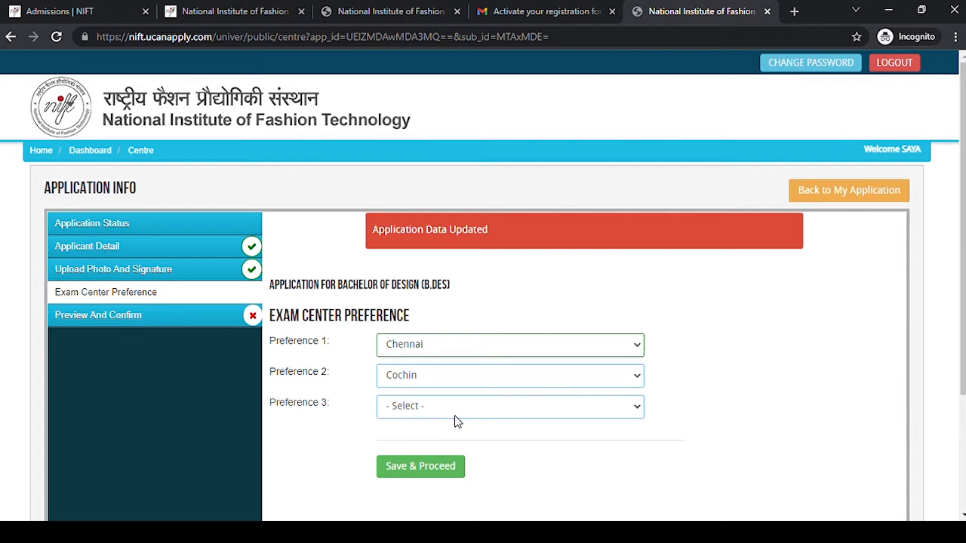
pyautogui.click(454, 414)
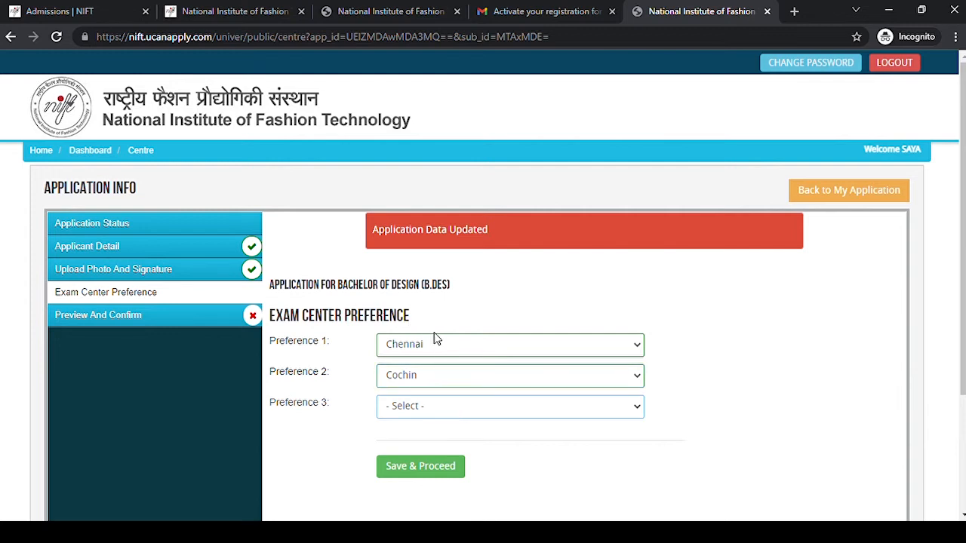
pyautogui.click(412, 320)
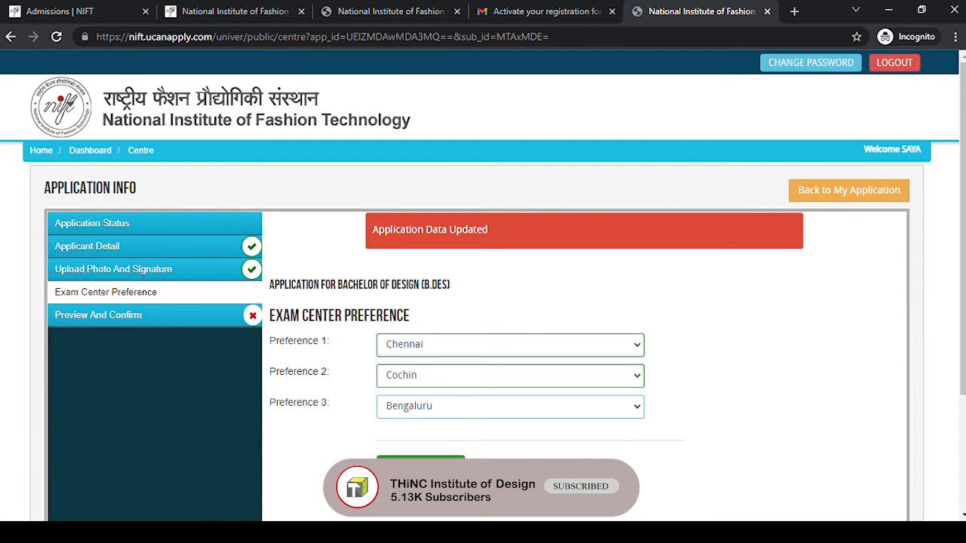
pyautogui.click(421, 460)
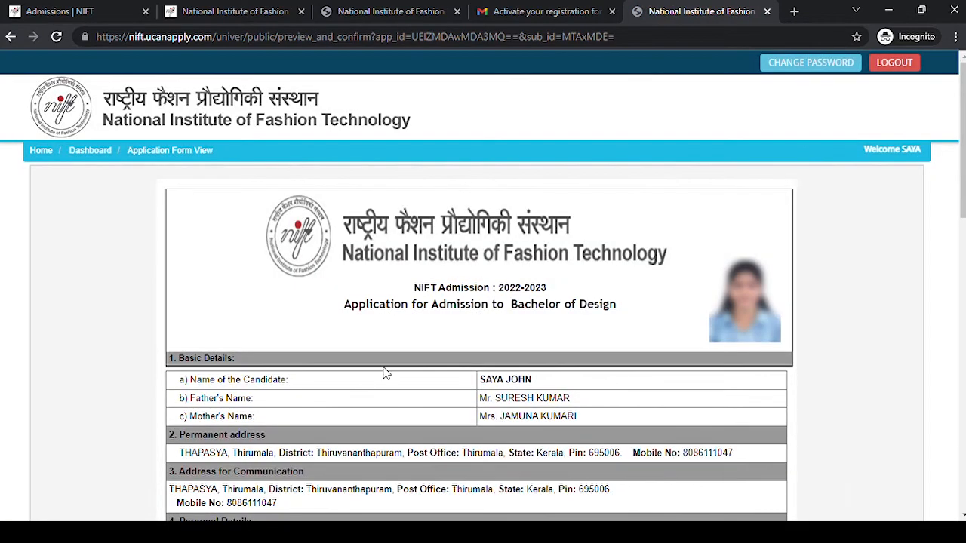
# Scroll the Preview And Confirm page from Basic Details down to the I CONFIRM THE ABOVE checkbox.
pyautogui.scroll(-2, 372, 241)
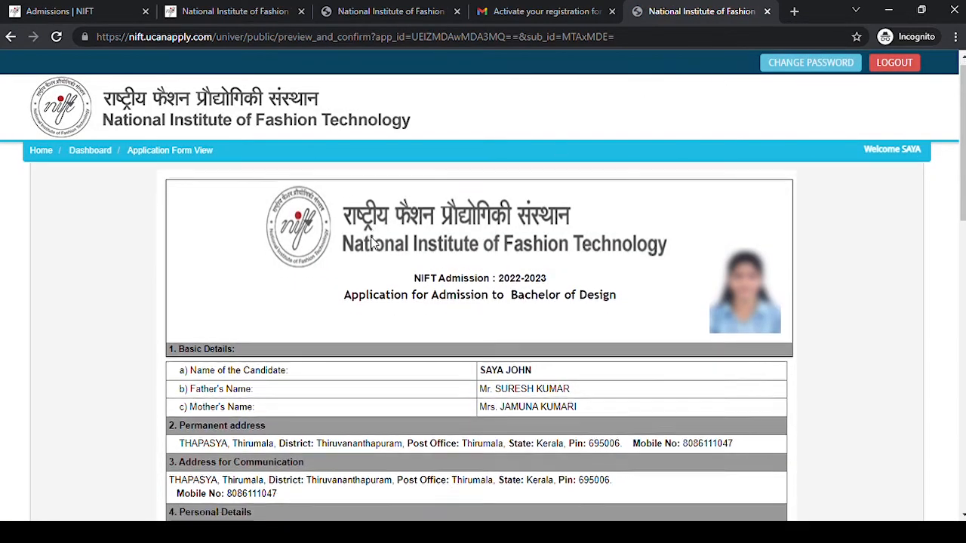
pyautogui.scroll(1, 452, 269)
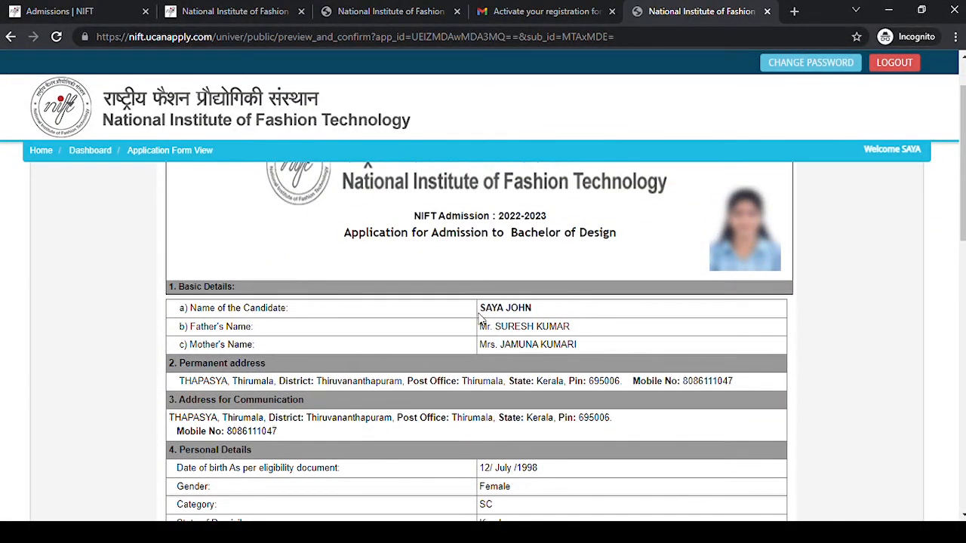
pyautogui.scroll(-1, 526, 387)
pyautogui.scroll(-1, 260, 335)
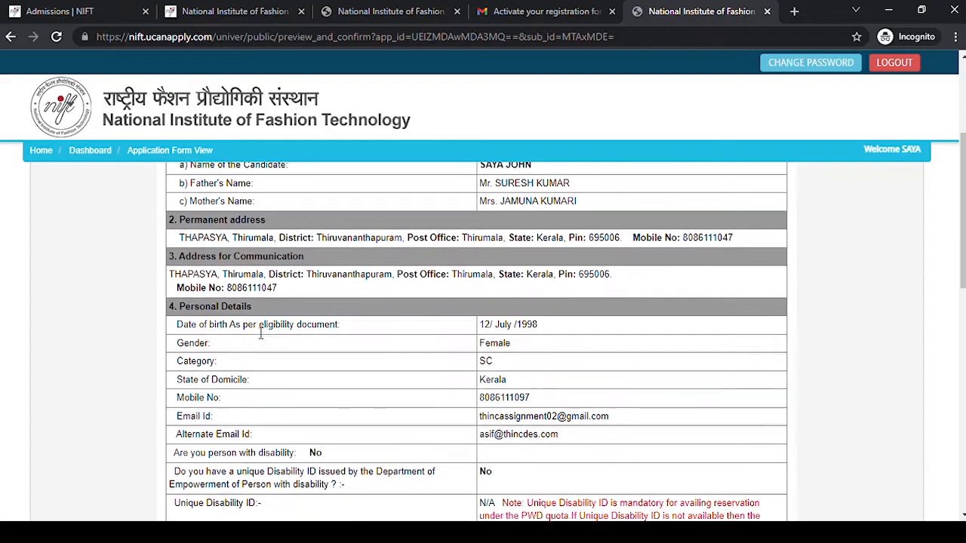
pyautogui.scroll(-1, 254, 332)
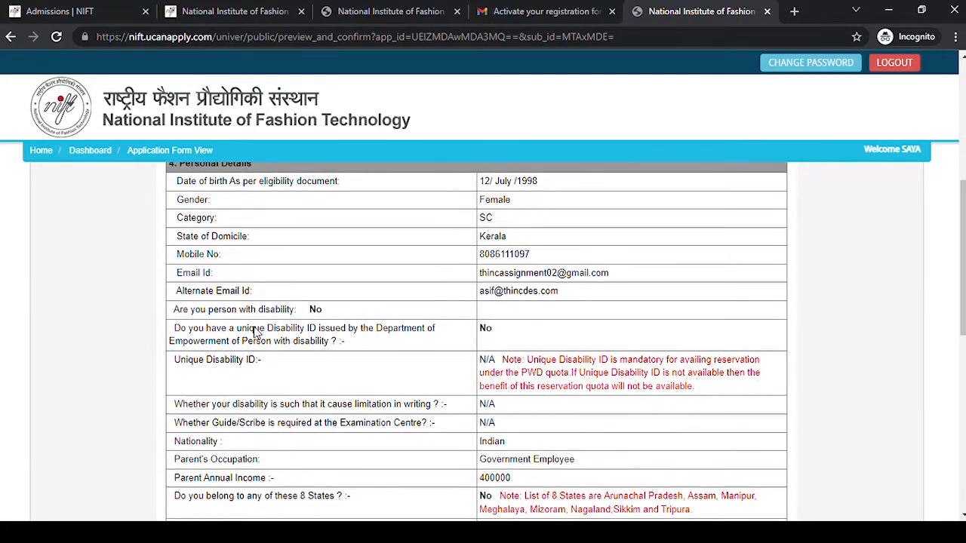
pyautogui.scroll(-2, 255, 332)
pyautogui.scroll(-1, 255, 332)
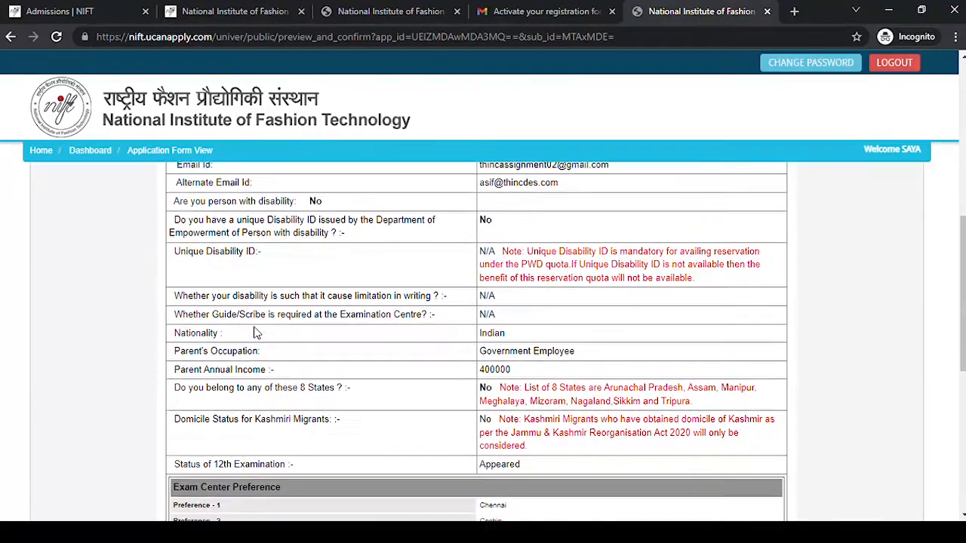
pyautogui.scroll(1, 255, 332)
pyautogui.scroll(-3, 255, 332)
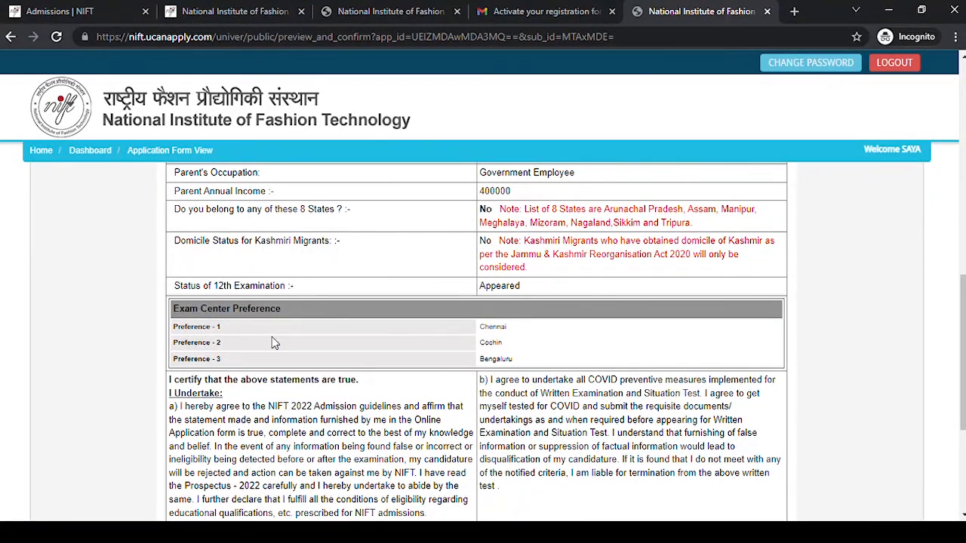
pyautogui.scroll(-2, 549, 393)
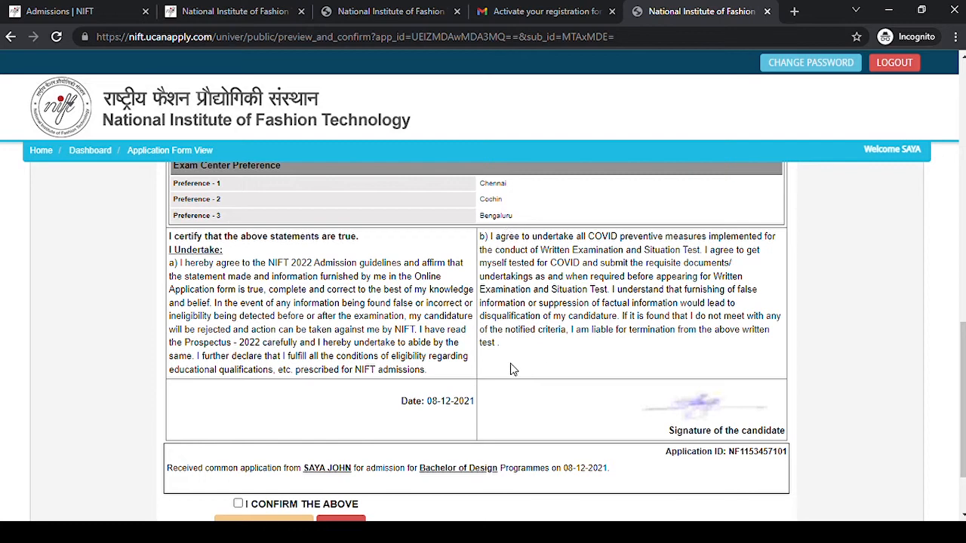
pyautogui.scroll(-2, 554, 371)
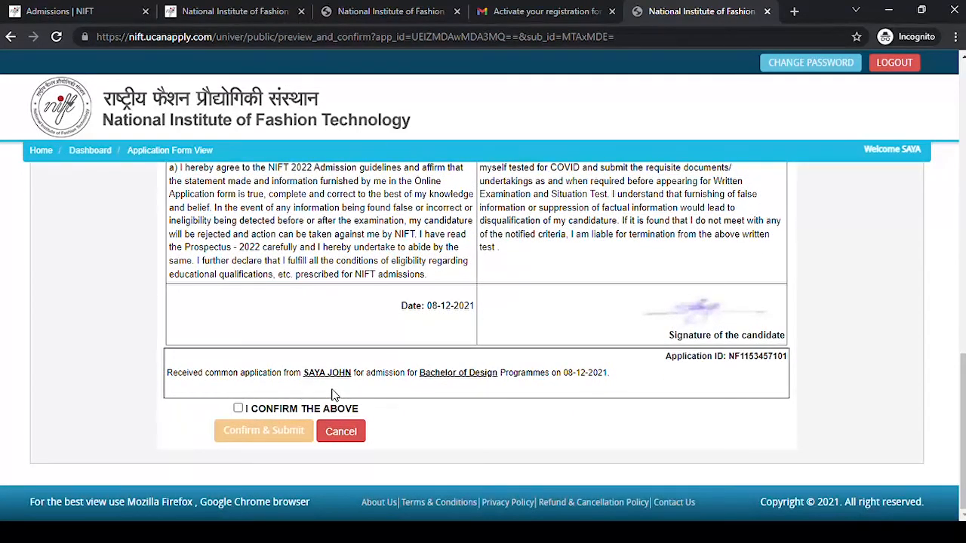
# Tick 'I CONFIRM THE ABOVE' under the Bachelor of Design application preview.
pyautogui.click(238, 409)
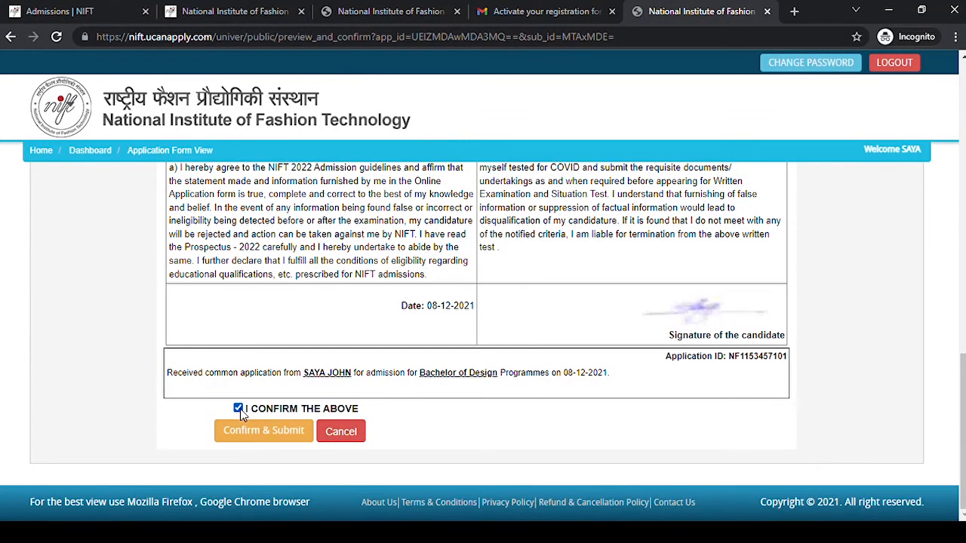
pyautogui.scroll(15, 475, 335)
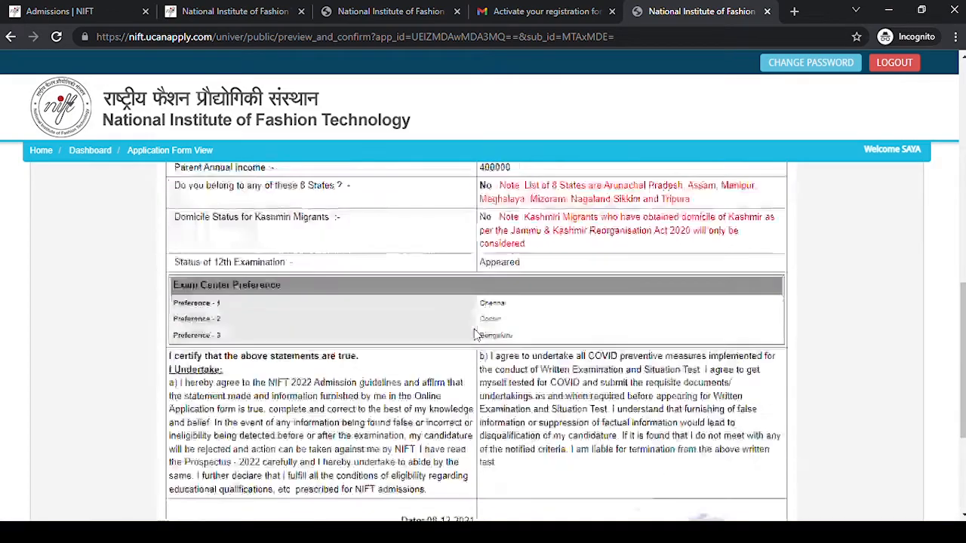
pyautogui.scroll(3, 476, 335)
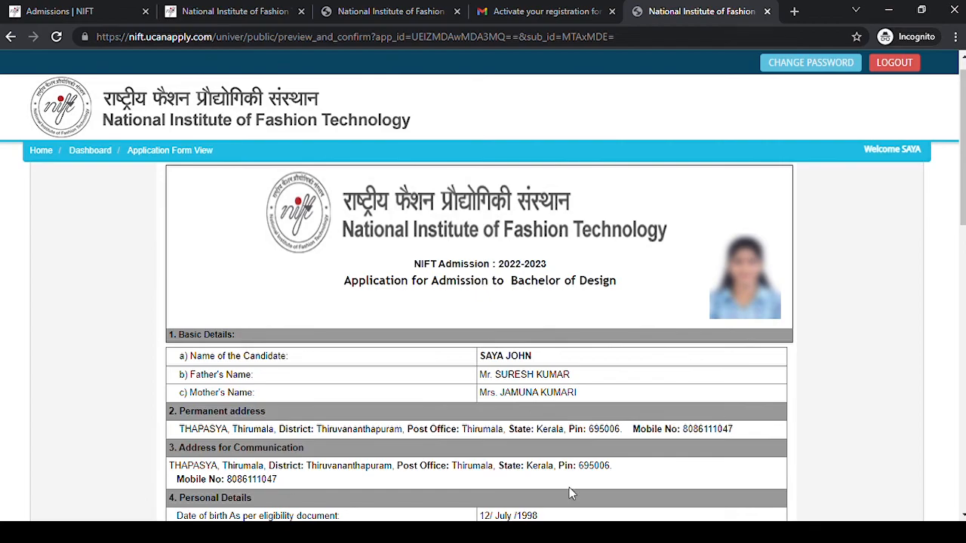
pyautogui.scroll(-10, 595, 484)
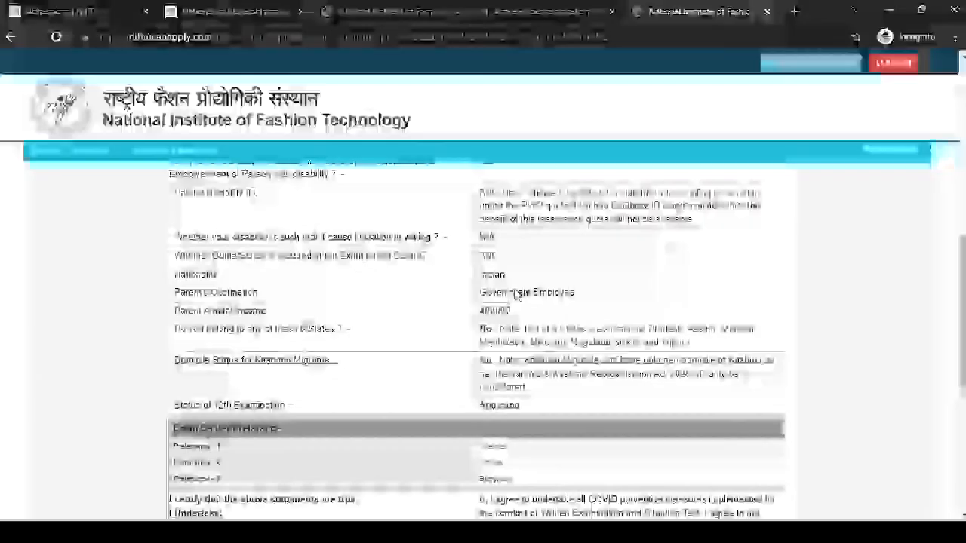
pyautogui.scroll(-5, 515, 294)
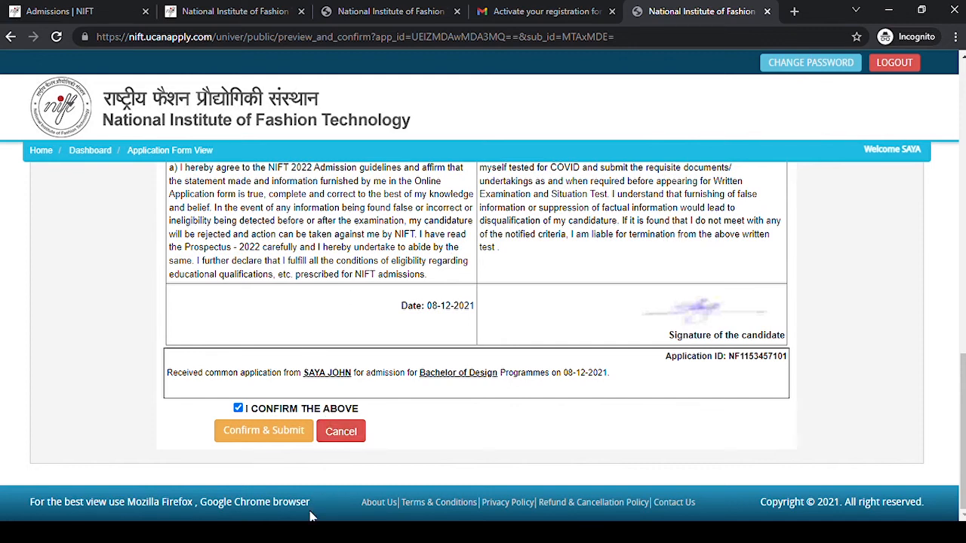
# Confirm & Submit the application and review the form view down to Proceed To Payment.
pyautogui.click(268, 429)
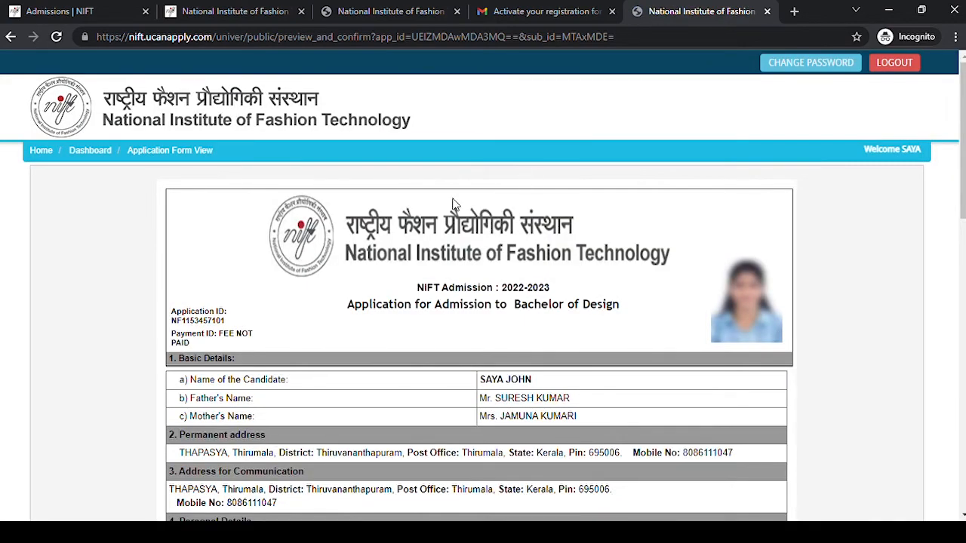
pyautogui.scroll(-2, 447, 332)
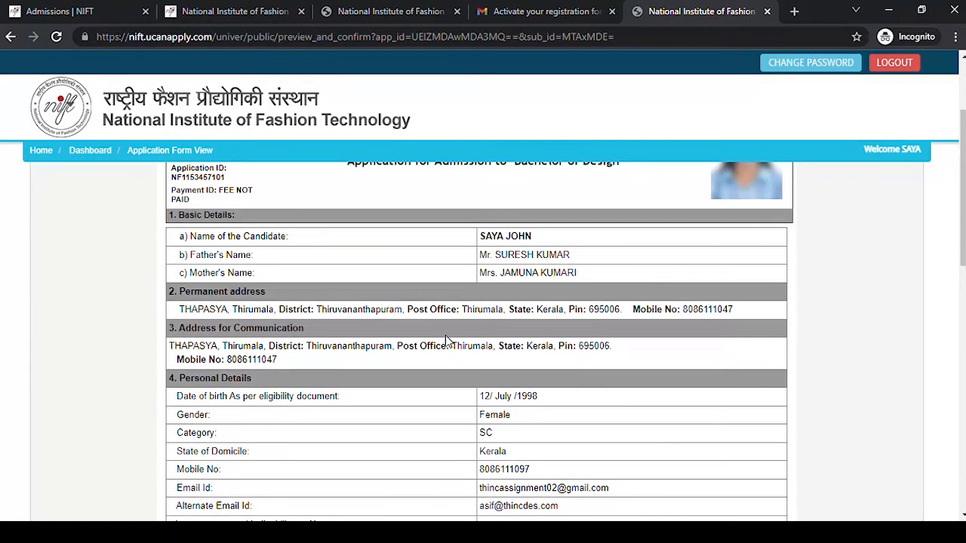
pyautogui.scroll(-3, 445, 335)
pyautogui.scroll(-2, 540, 337)
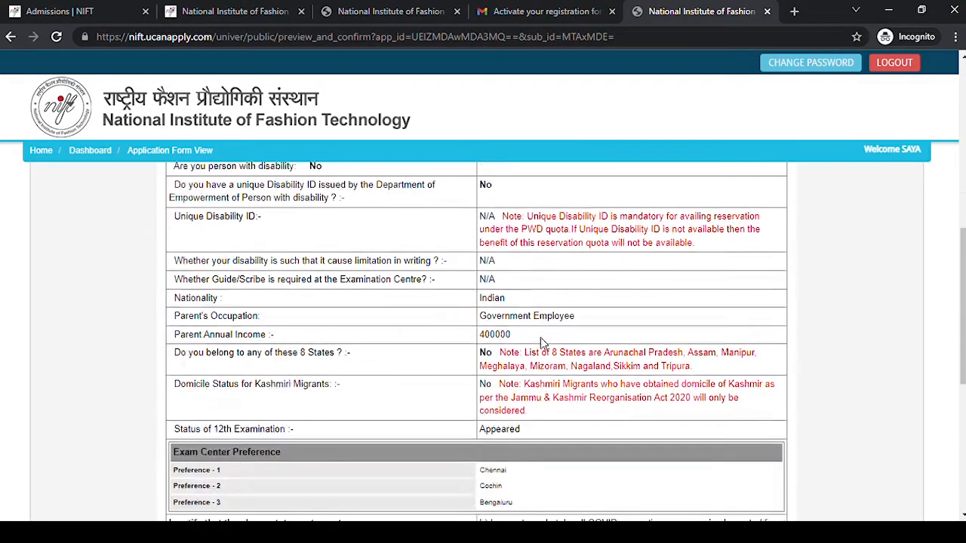
pyautogui.scroll(-2, 540, 338)
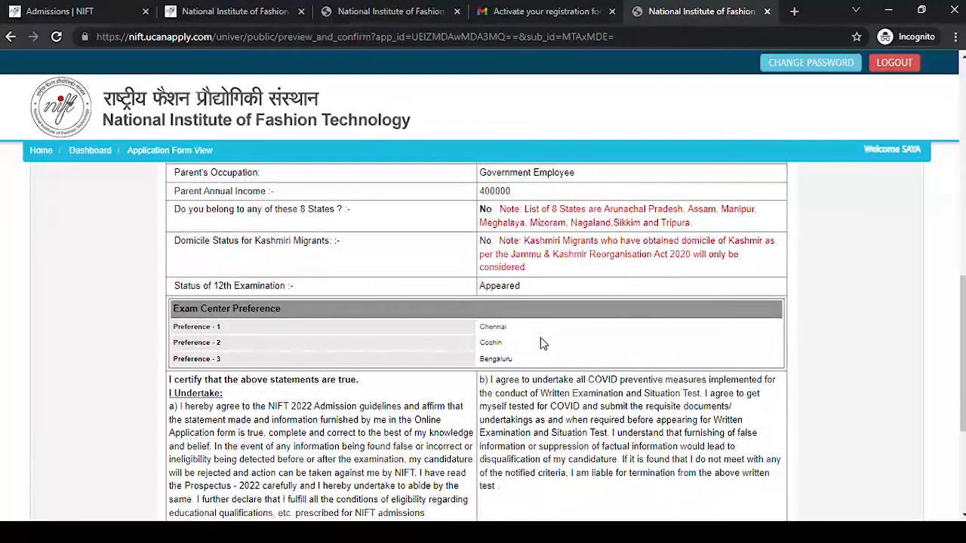
pyautogui.scroll(-3, 372, 353)
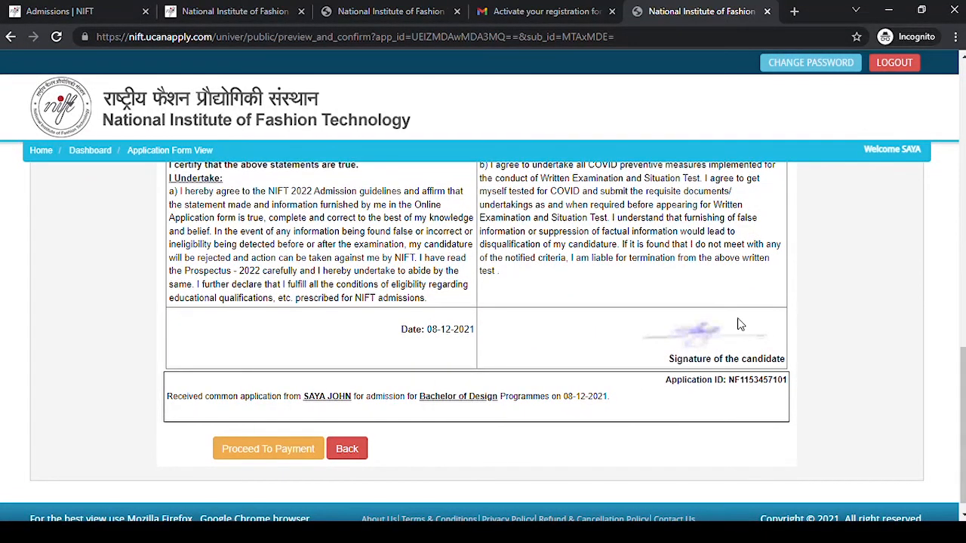
pyautogui.scroll(10, 737, 318)
pyautogui.scroll(-8, 739, 324)
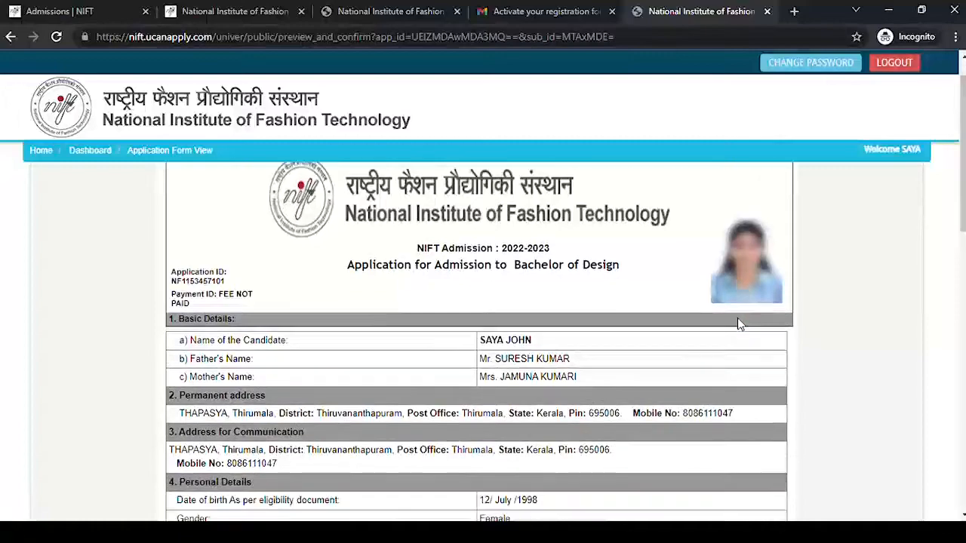
pyautogui.scroll(-10, 739, 324)
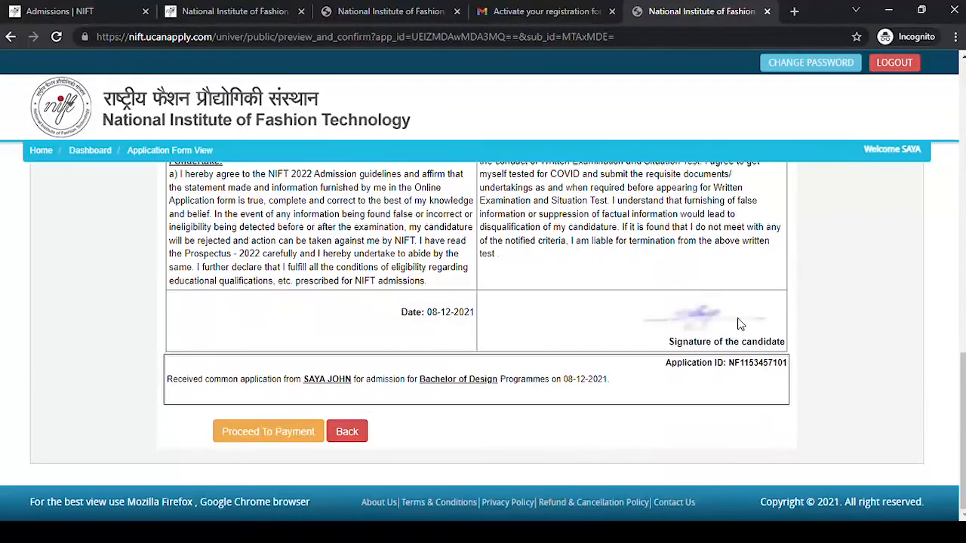
# Go to the Make Payment page and set Payment Type to ONLINE.
pyautogui.click(285, 442)
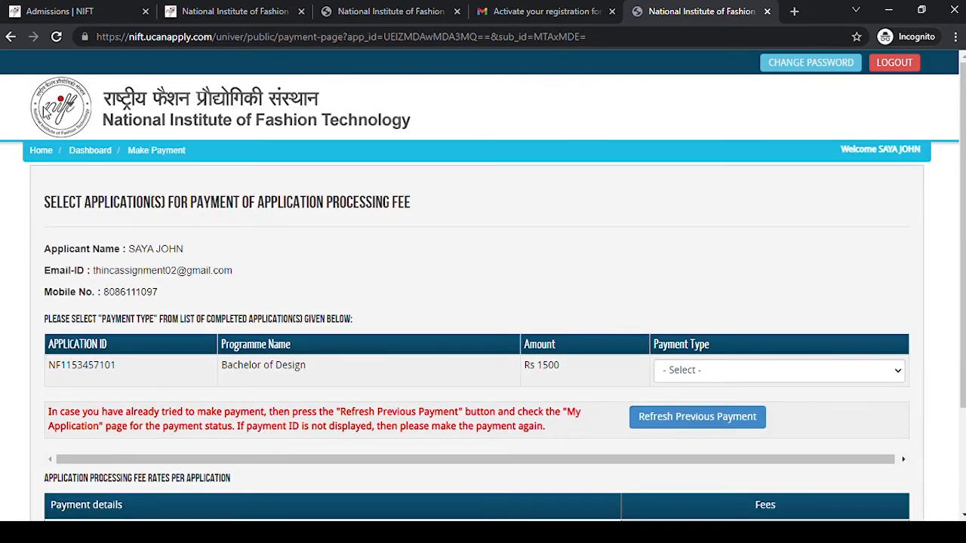
pyautogui.scroll(-2, 236, 272)
pyautogui.scroll(2, 274, 261)
pyautogui.click(718, 380)
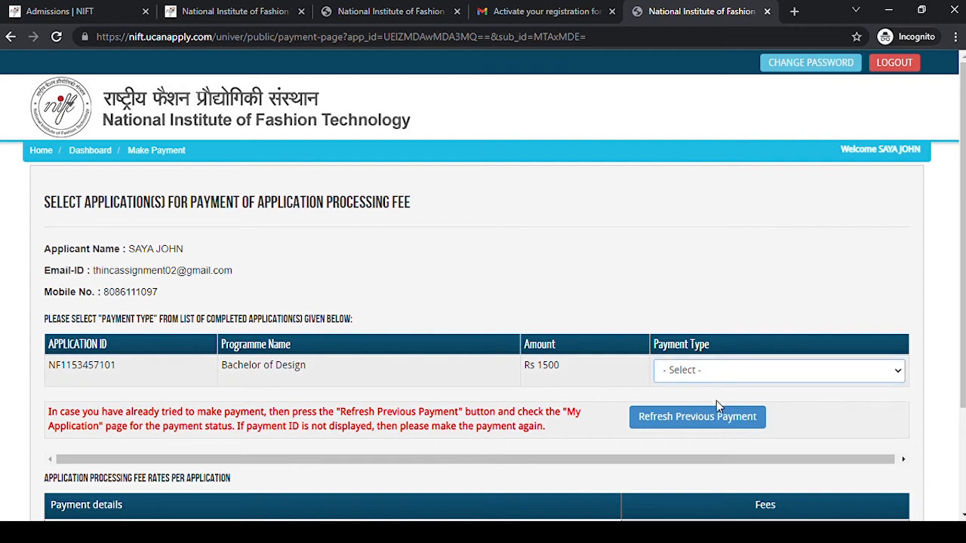
pyautogui.click(718, 406)
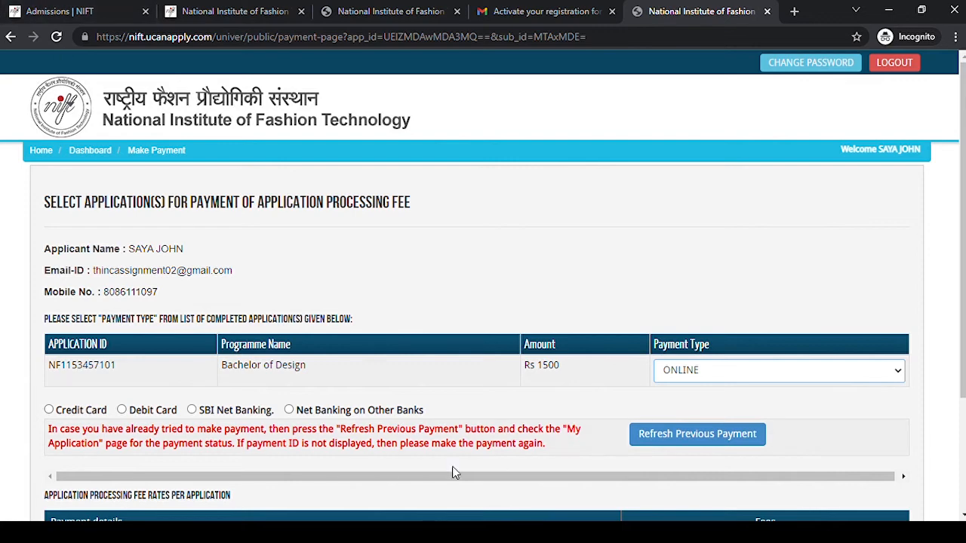
pyautogui.scroll(-3, 639, 394)
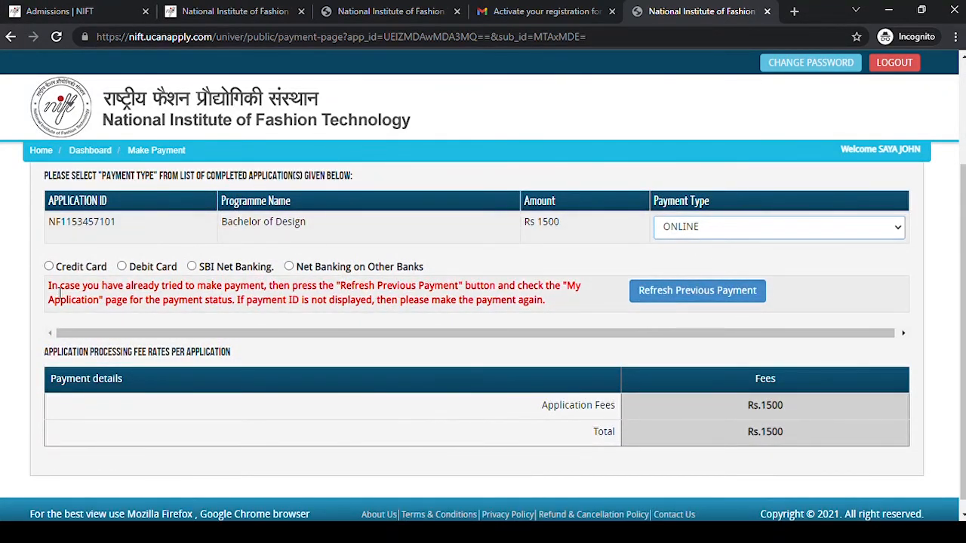
# Check credit card charges (Rs.1500 fee, Rs.30.61 service charge), then try debit card.
pyautogui.click(49, 267)
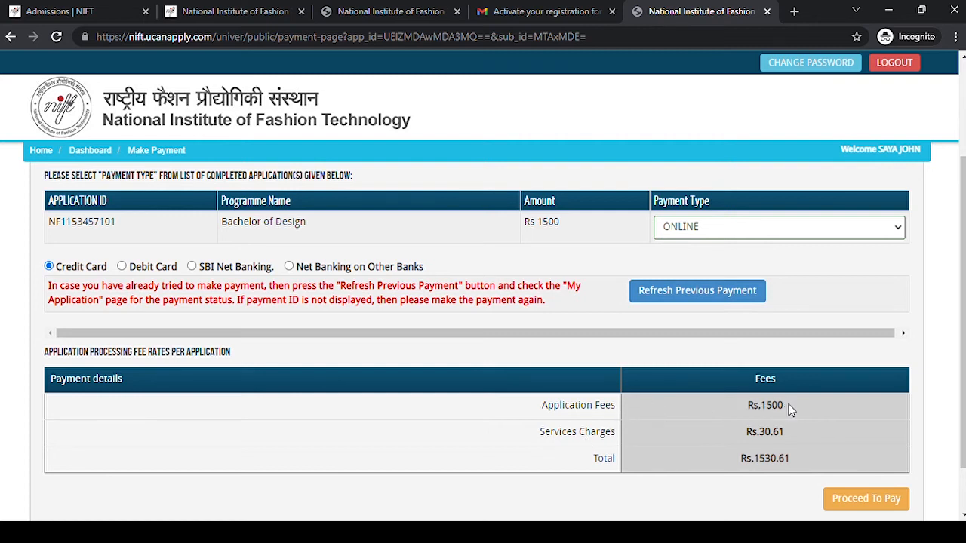
pyautogui.moveTo(770, 417); pyautogui.dragTo(741, 414)
pyautogui.click(741, 412)
pyautogui.moveTo(781, 439); pyautogui.dragTo(749, 447)
pyautogui.click(763, 483)
pyautogui.click(123, 267)
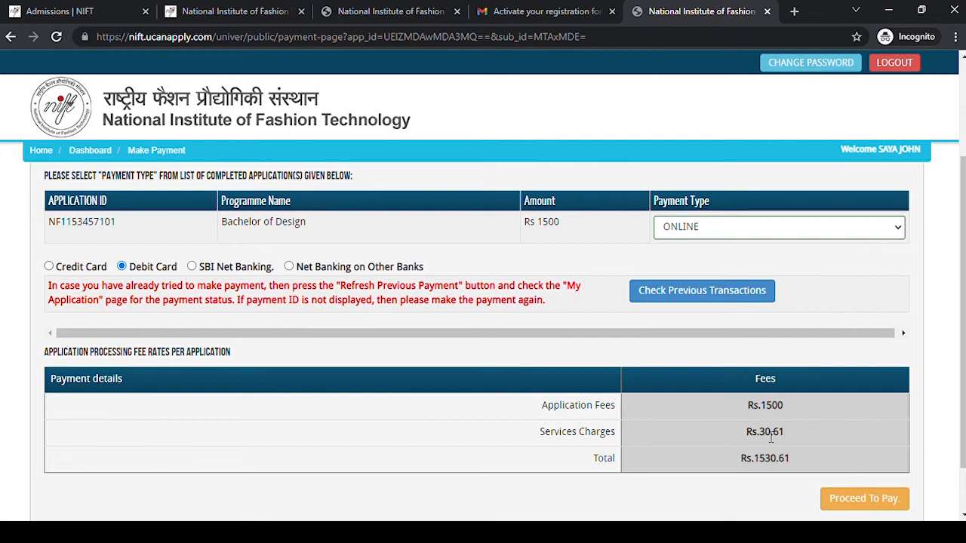
# Compare SBI net banking's Rs.20.00 charge, then choose Net Banking on Other Banks at Rs.10.00.
pyautogui.click(193, 268)
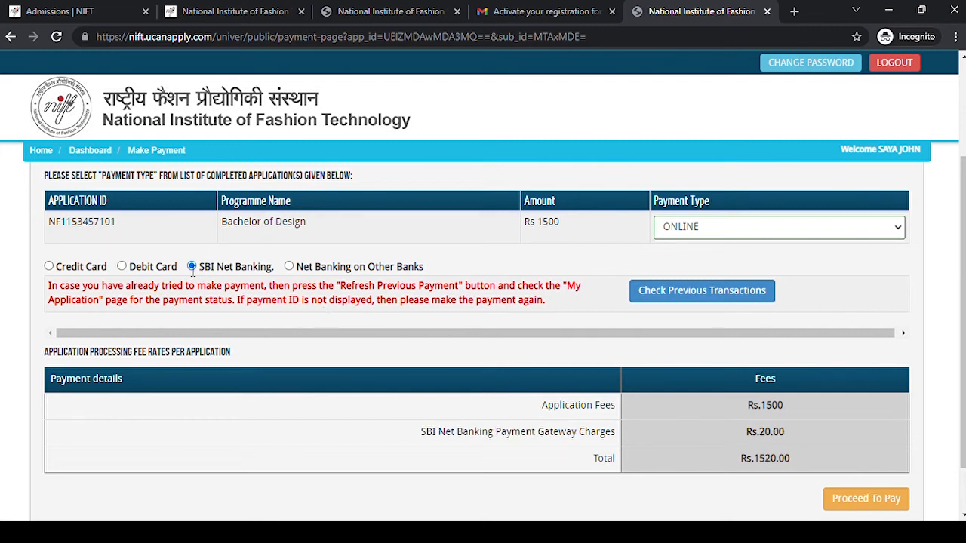
pyautogui.moveTo(788, 434); pyautogui.dragTo(741, 445)
pyautogui.click(816, 434)
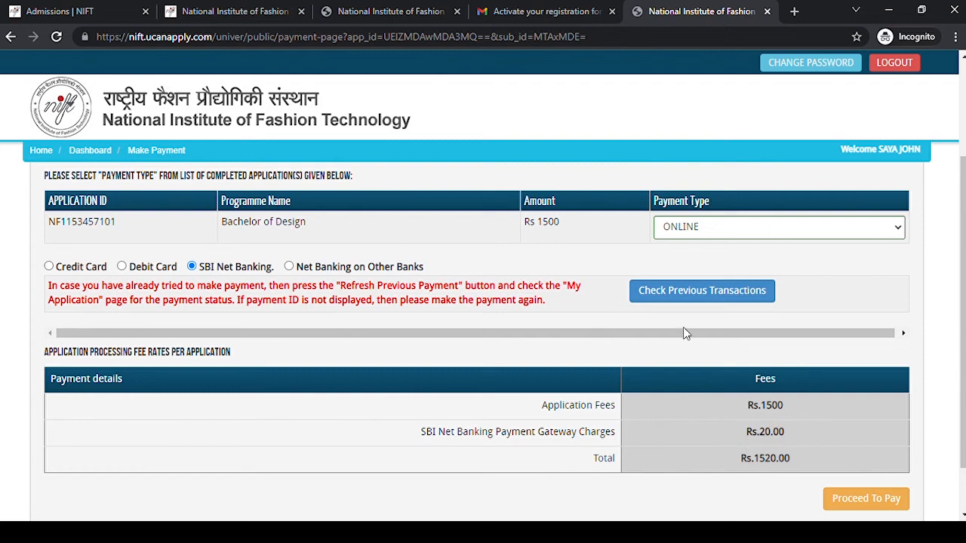
pyautogui.click(290, 268)
pyautogui.moveTo(805, 433); pyautogui.dragTo(722, 441)
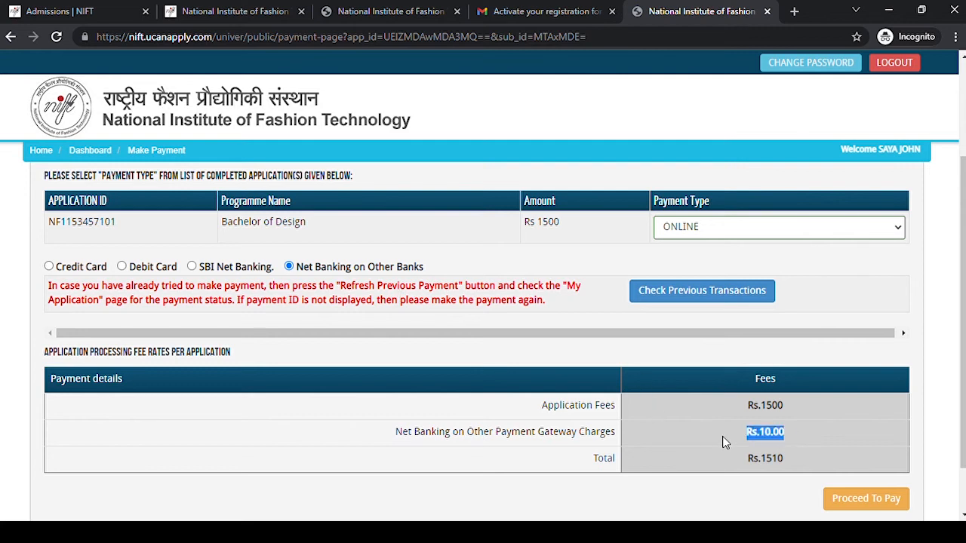
pyautogui.click(636, 427)
pyautogui.scroll(-2, 831, 330)
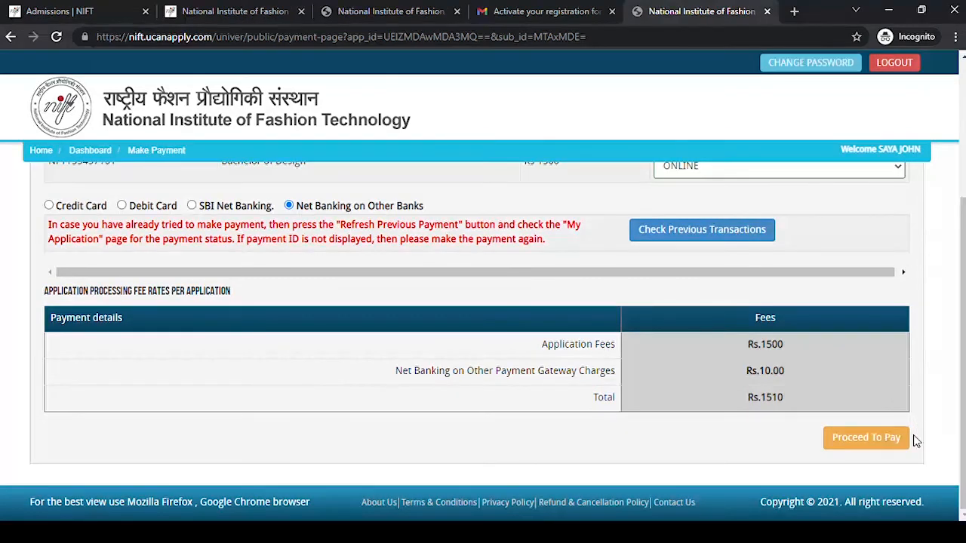
# Proceed to pay and review the summary: Rs.1500 fee plus Rs.10 TDR charges, Rs.1510 total.
pyautogui.click(846, 443)
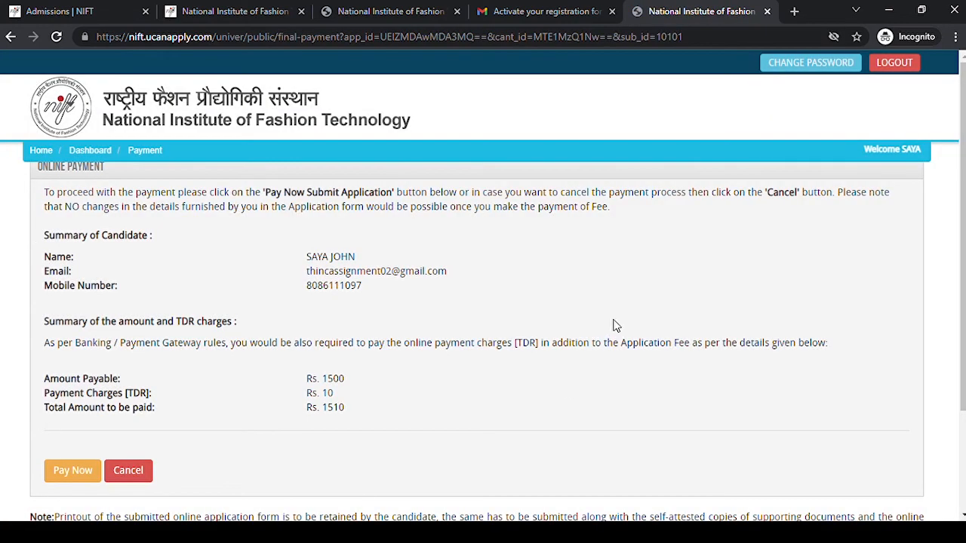
pyautogui.scroll(-2, 612, 324)
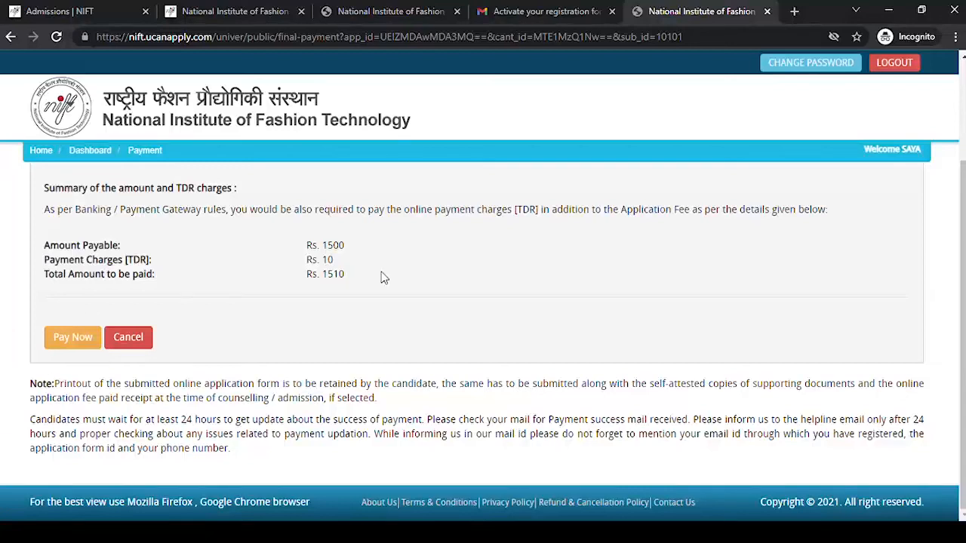
pyautogui.scroll(2, 286, 300)
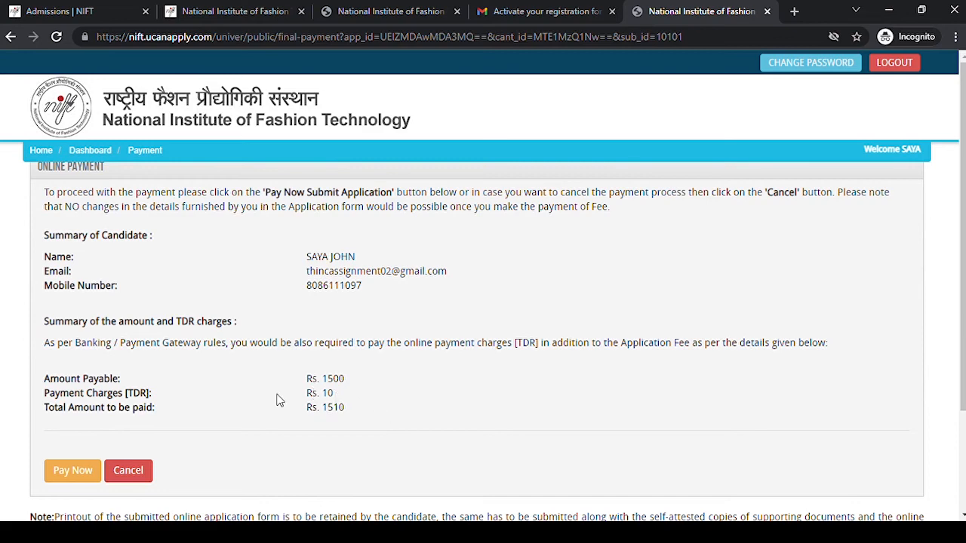
pyautogui.scroll(-2, 425, 399)
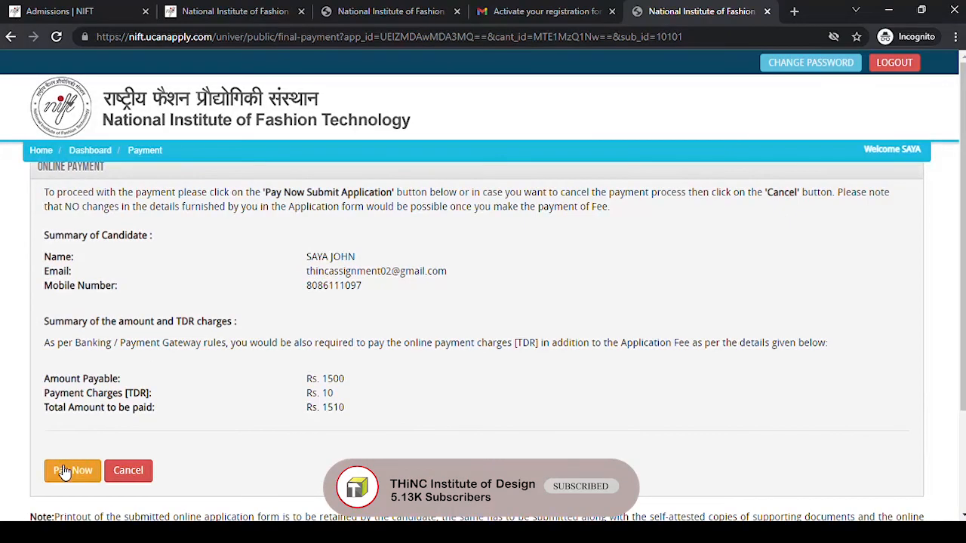
pyautogui.click(72, 474)
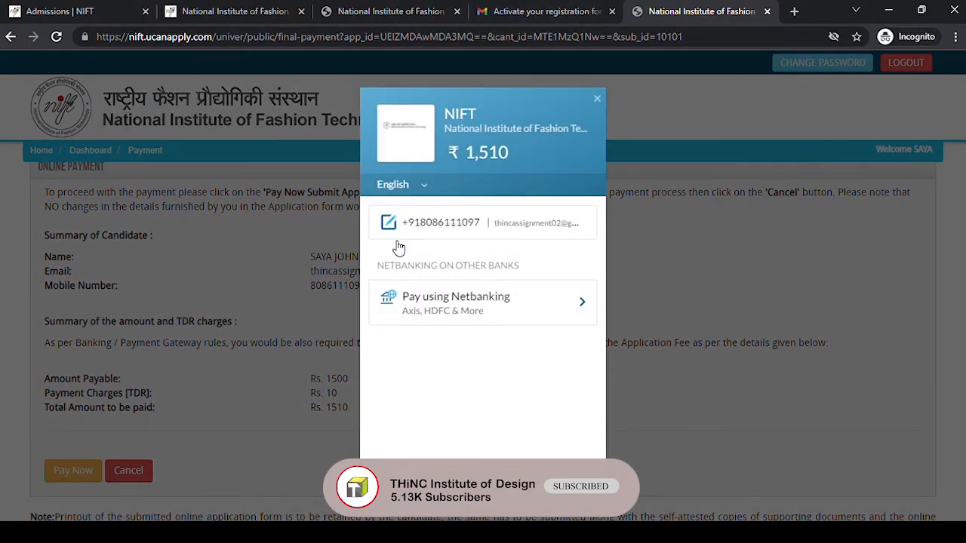
pyautogui.click(583, 318)
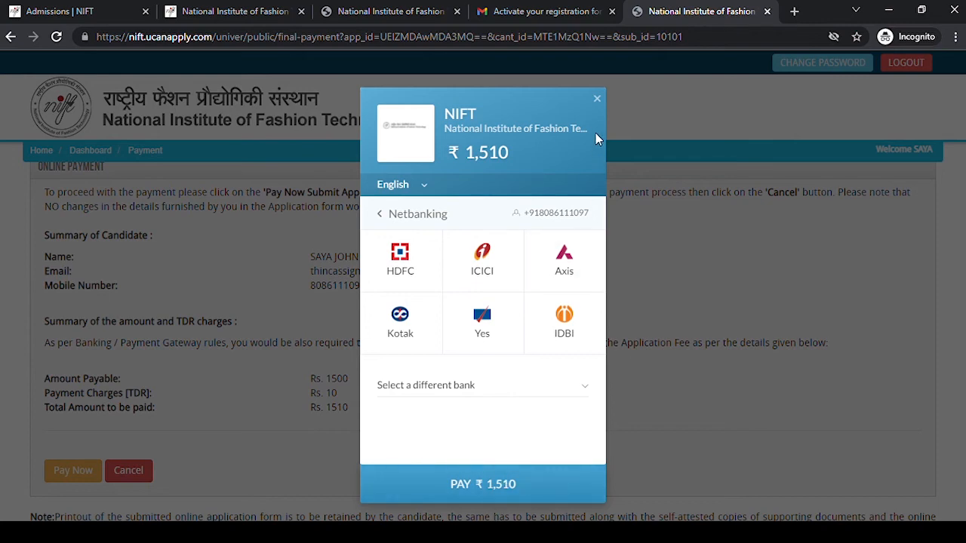
pyautogui.click(597, 101)
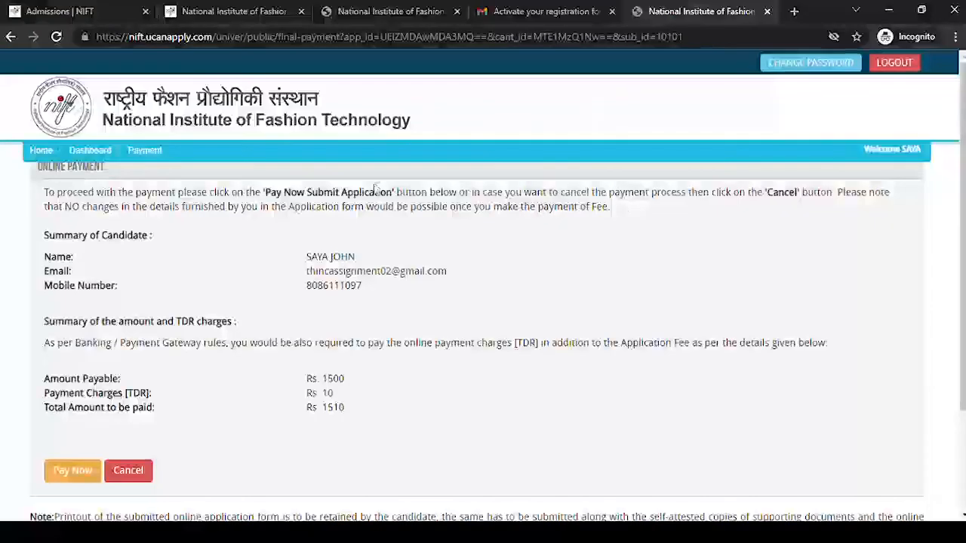